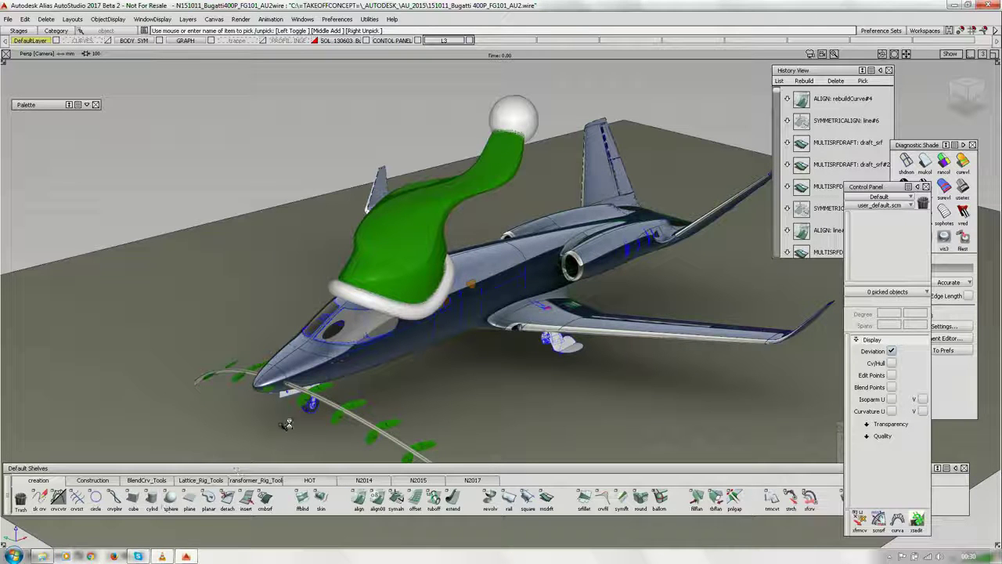
- Pick the curve that drives the leafy branch in front of the nose and move it to reshape the branch
alt+shift+drag(288, 421, 334, 321)
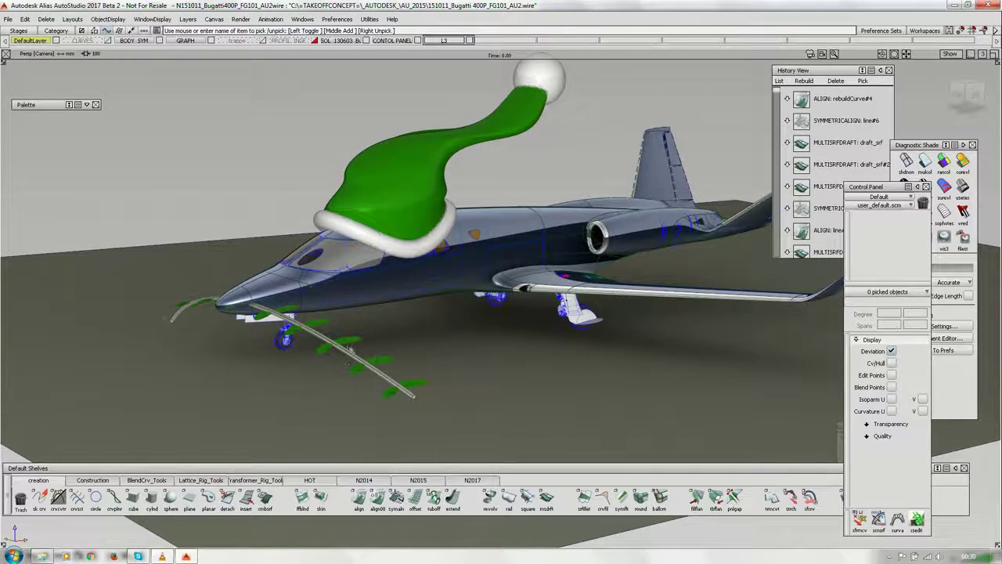
click(354, 357)
ctrl+shift+drag(399, 353, 400, 321)
ctrl+shift+drag(431, 401, 430, 373)
drag(438, 432, 403, 396)
ctrl+shift+middle_drag(440, 416, 436, 429)
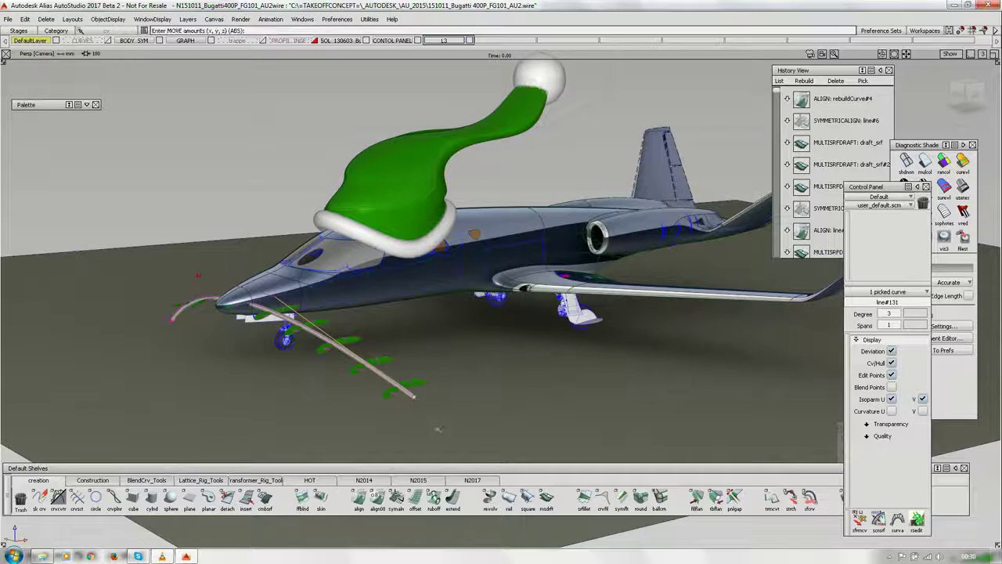
drag(422, 420, 482, 406)
click(441, 421)
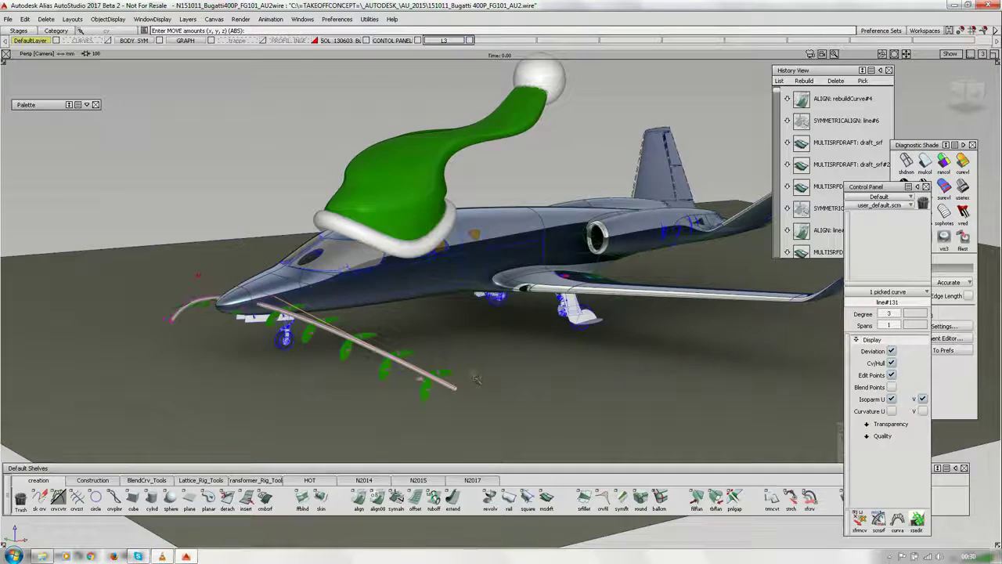
- Hide layer L3 holding the green hat and branches, and close the Deviation Table
alt+shift+drag(413, 271, 407, 303)
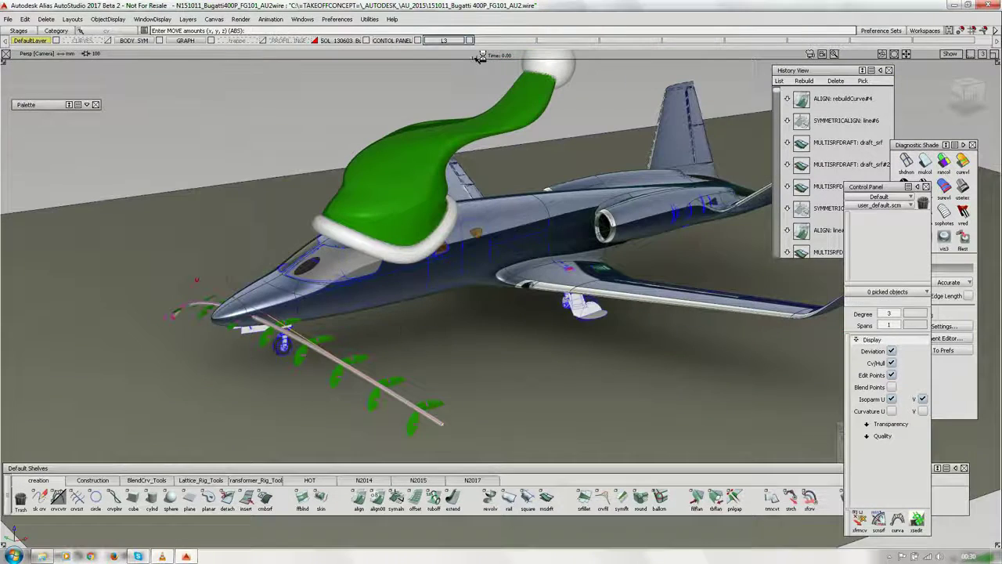
click(469, 40)
click(473, 41)
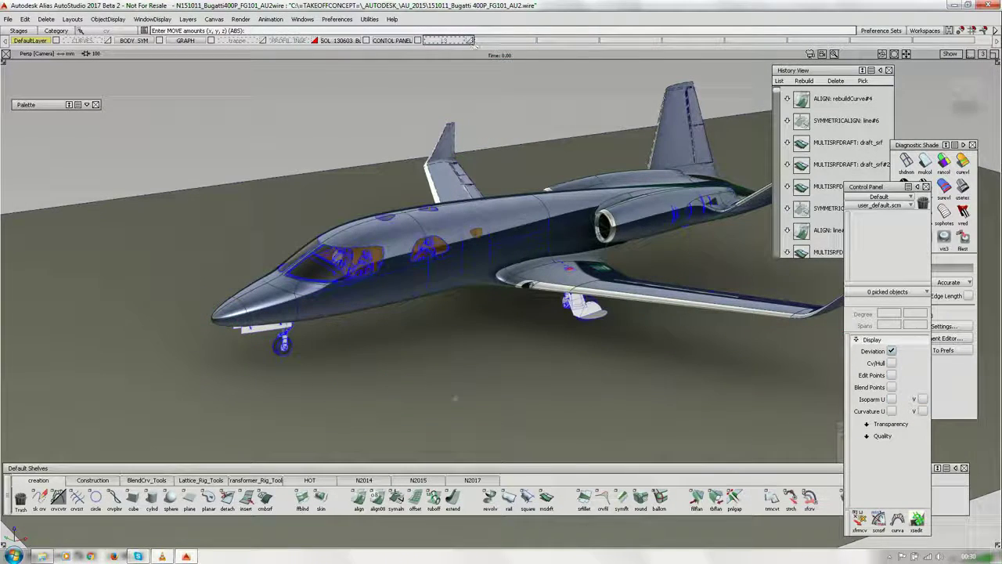
mouse_move(587, 321)
alt+shift+mouse_down()
mouse_move(552, 285)
mouse_move(575, 306)
alt+shift+mouse_up()
key(ctrl+d)
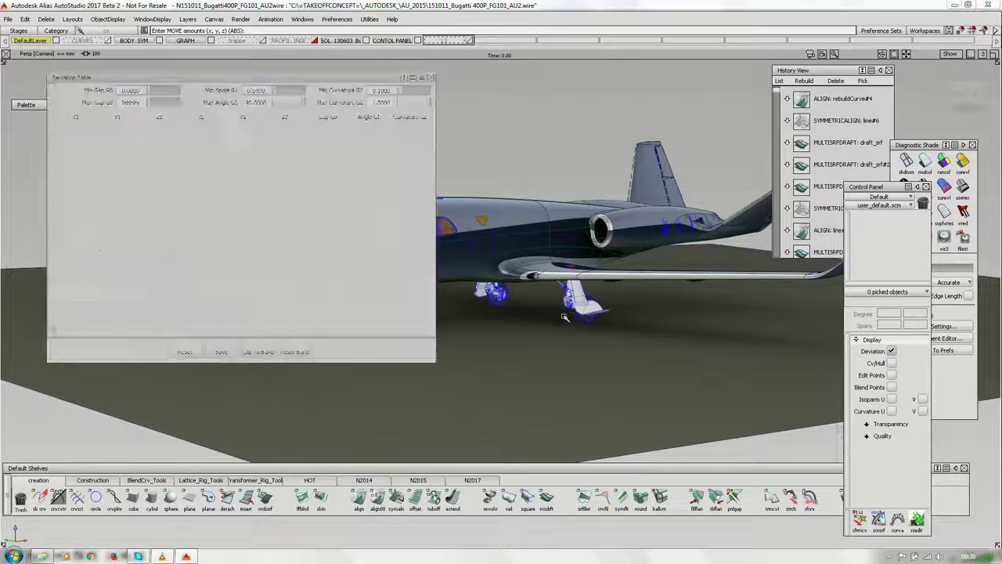
click(431, 78)
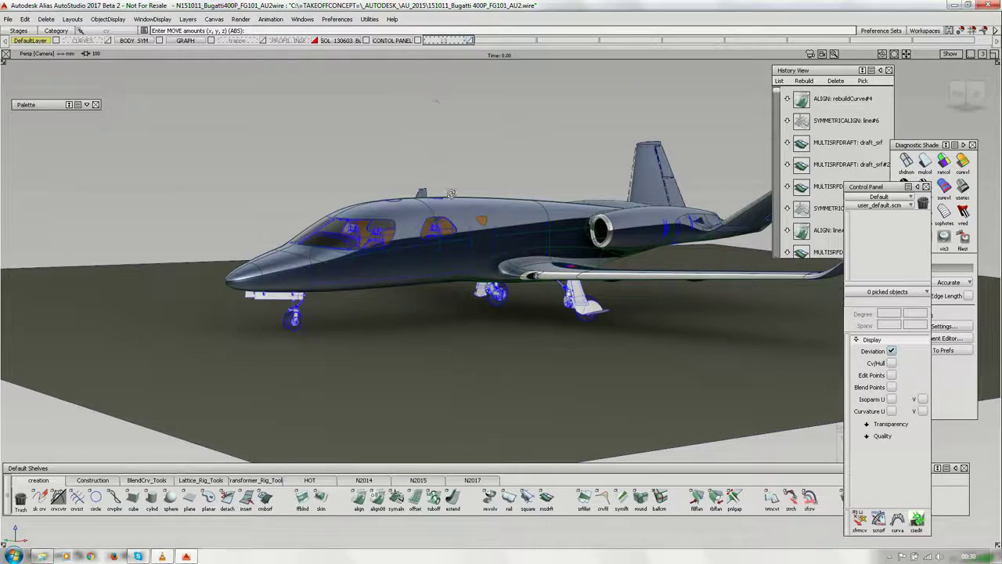
- Turn off the ambient occlusion display for the aircraft scene
alt+shift+drag(451, 194, 328, 262)
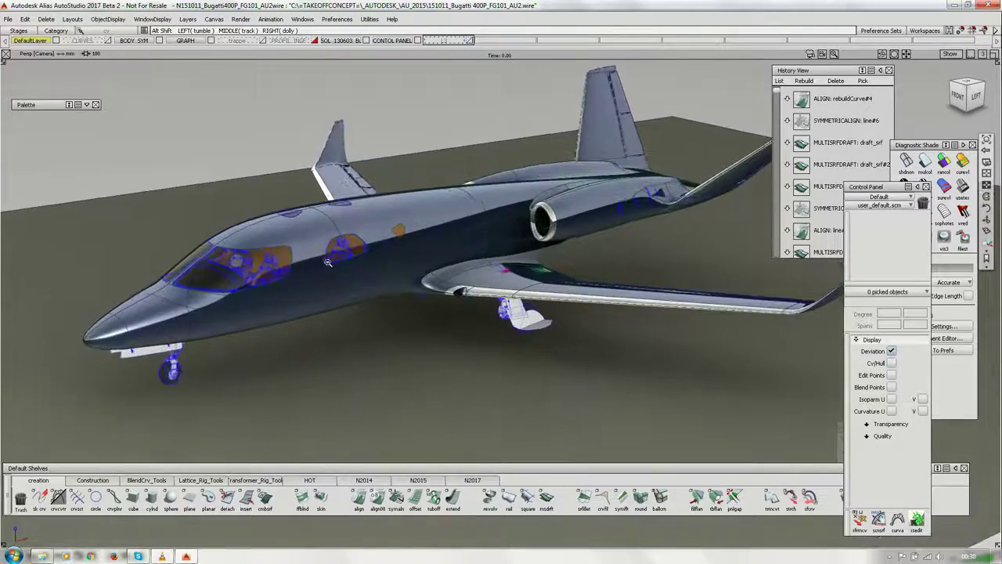
alt+shift+right_drag(328, 263, 306, 267)
mouse_move(306, 267)
alt+shift+mouse_down()
mouse_move(282, 255)
mouse_move(306, 266)
alt+shift+mouse_up()
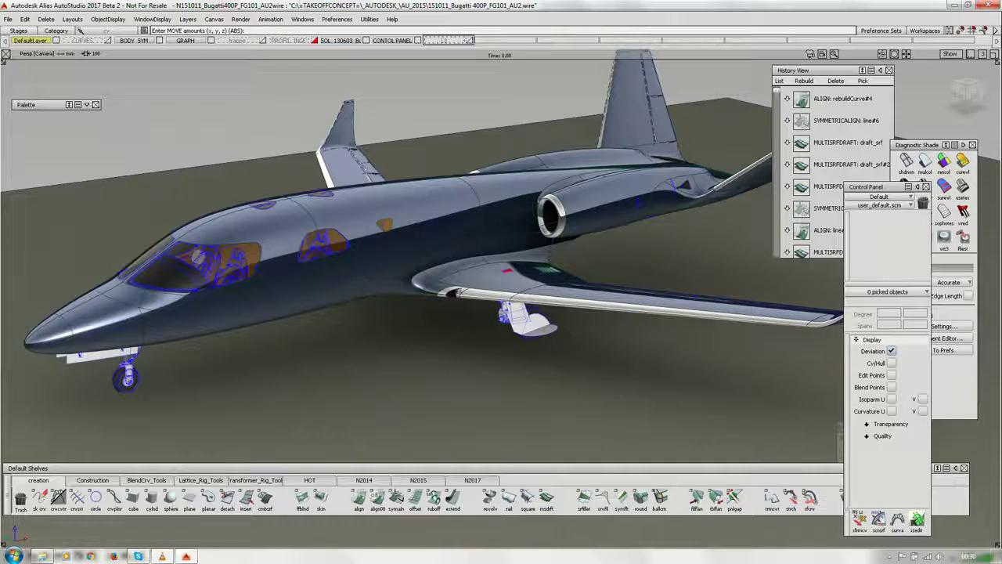
click(241, 18)
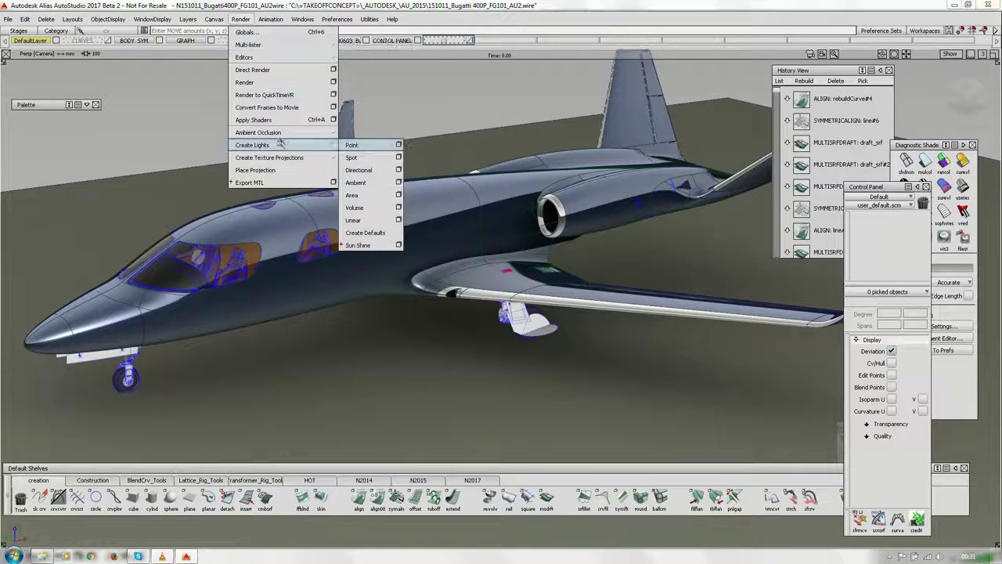
mouse_move(316, 124)
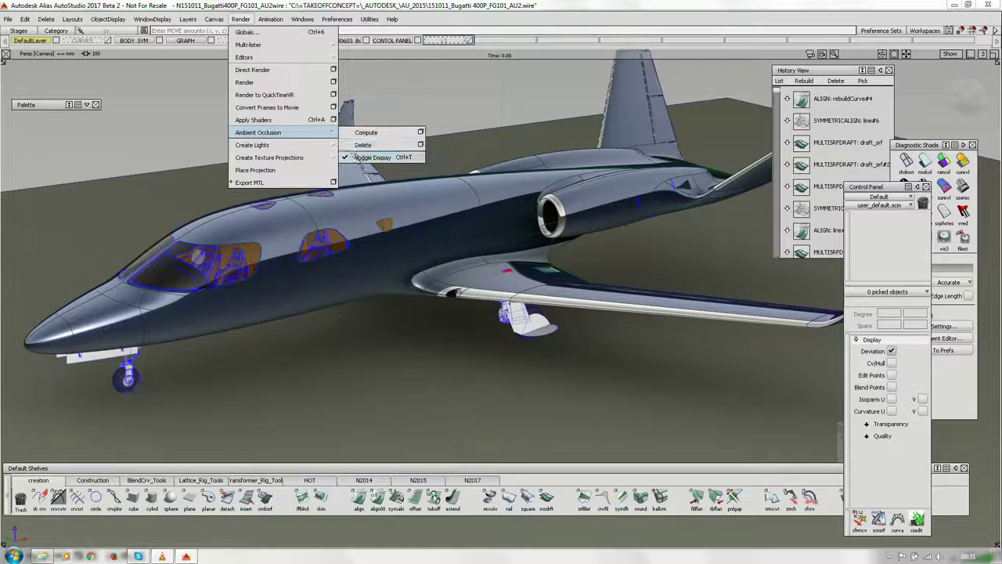
click(358, 153)
- Pick the ground plane surface under the aircraft and delete it
alt+shift+drag(470, 291, 501, 291)
alt+shift+right_drag(501, 291, 510, 297)
alt+shift+drag(511, 297, 515, 323)
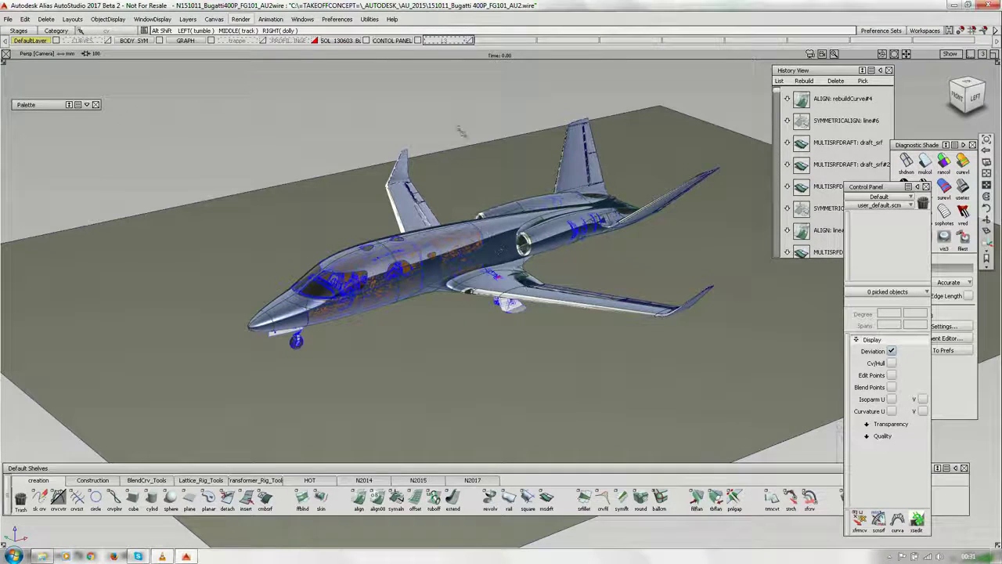
click(483, 142)
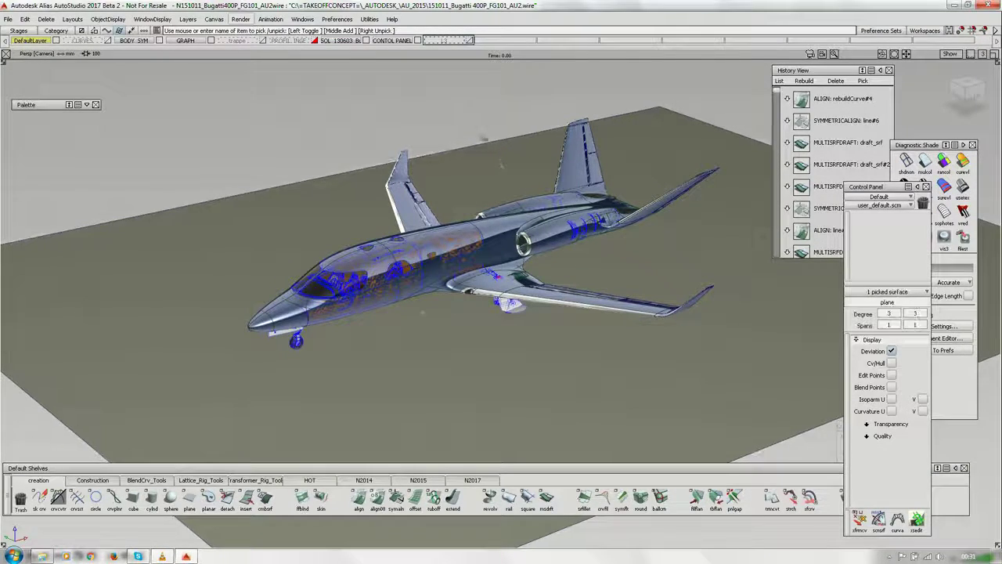
key(Delete)
- Close the Control Panel and examine the wing-to-fuselage blend with BW Horz stripe shading
alt+shift+right_drag(517, 332, 528, 299)
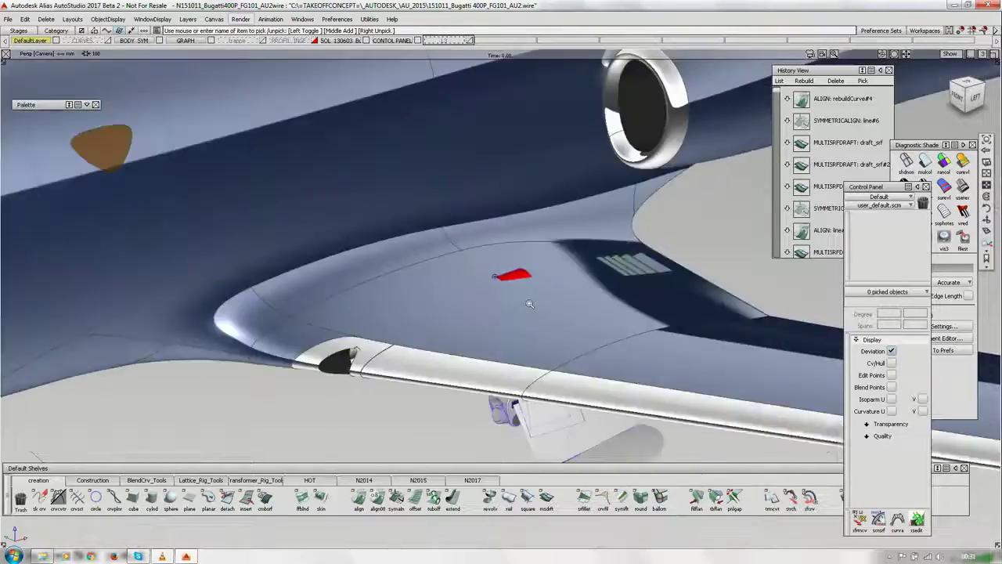
alt+shift+drag(527, 299, 526, 252)
alt+shift+right_drag(527, 252, 521, 253)
alt+shift+drag(521, 253, 408, 327)
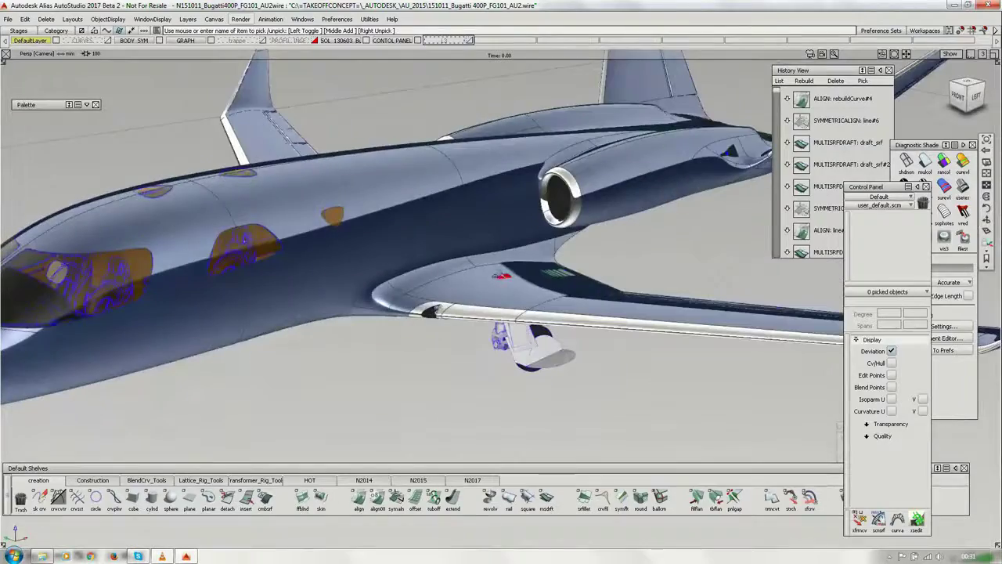
alt+shift+right_drag(408, 327, 508, 278)
alt+shift+drag(509, 278, 399, 267)
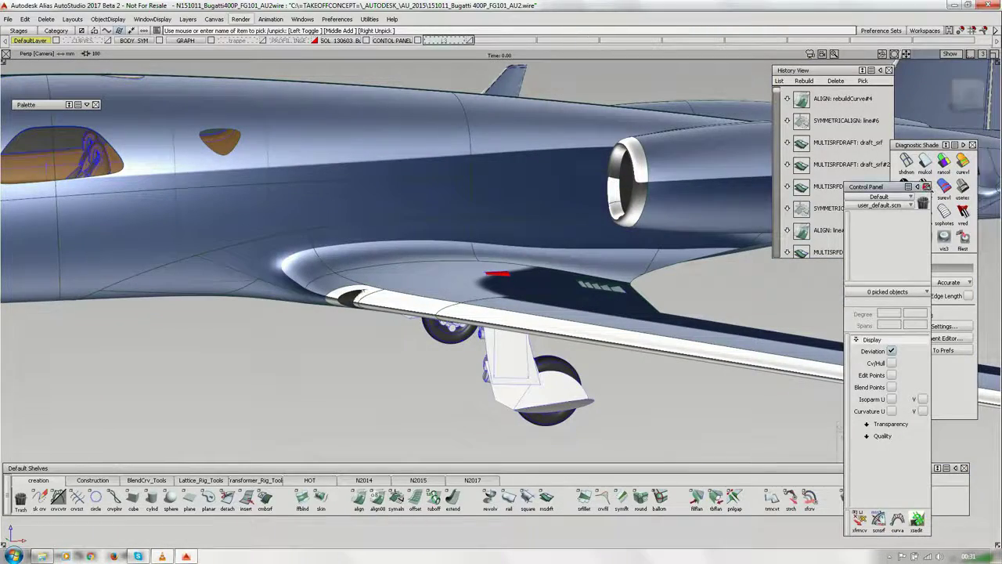
click(927, 188)
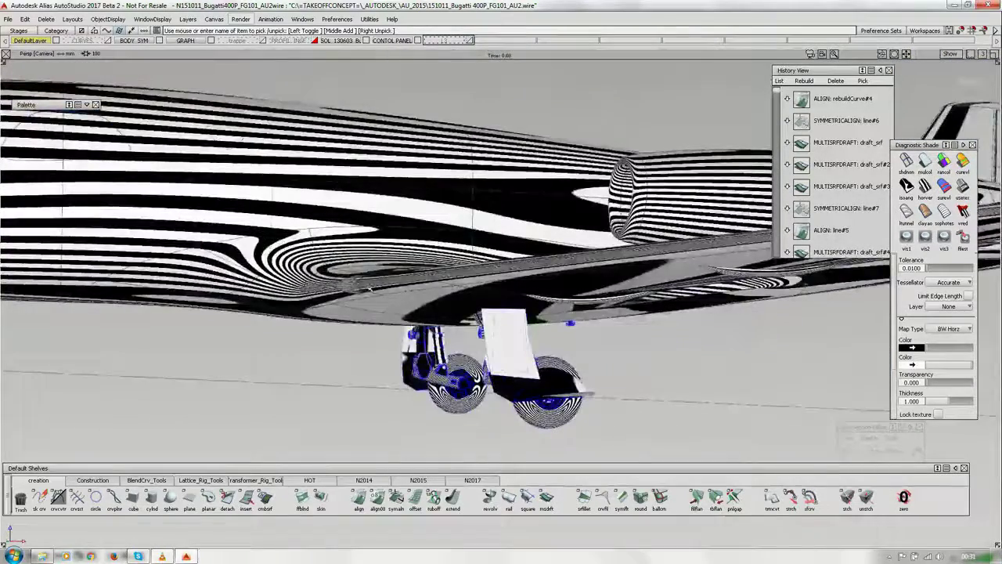
alt+shift+drag(153, 243, 299, 358)
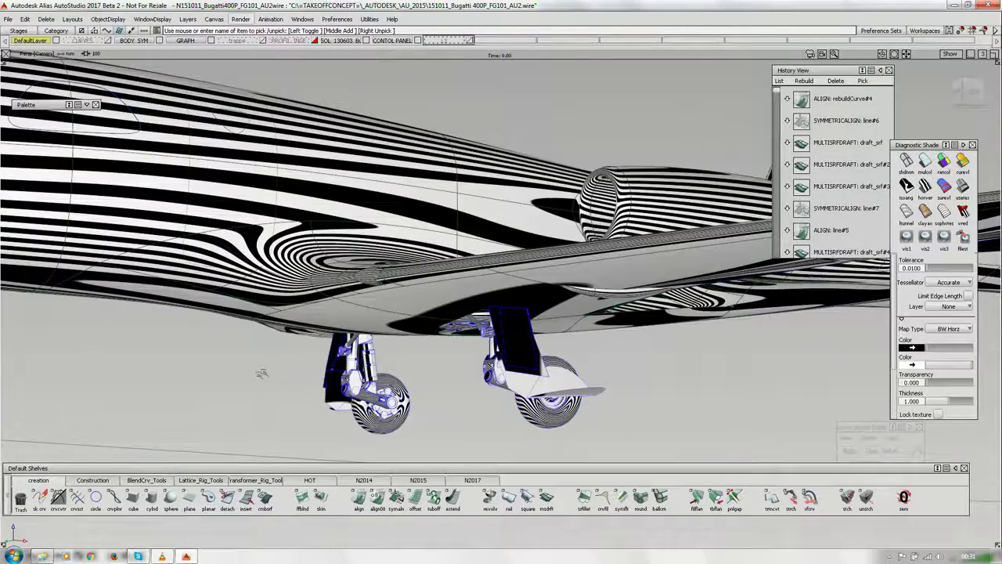
mouse_move(296, 285)
alt+shift+mouse_down()
mouse_move(436, 345)
mouse_move(506, 279)
mouse_move(343, 357)
mouse_move(396, 299)
alt+shift+mouse_up()
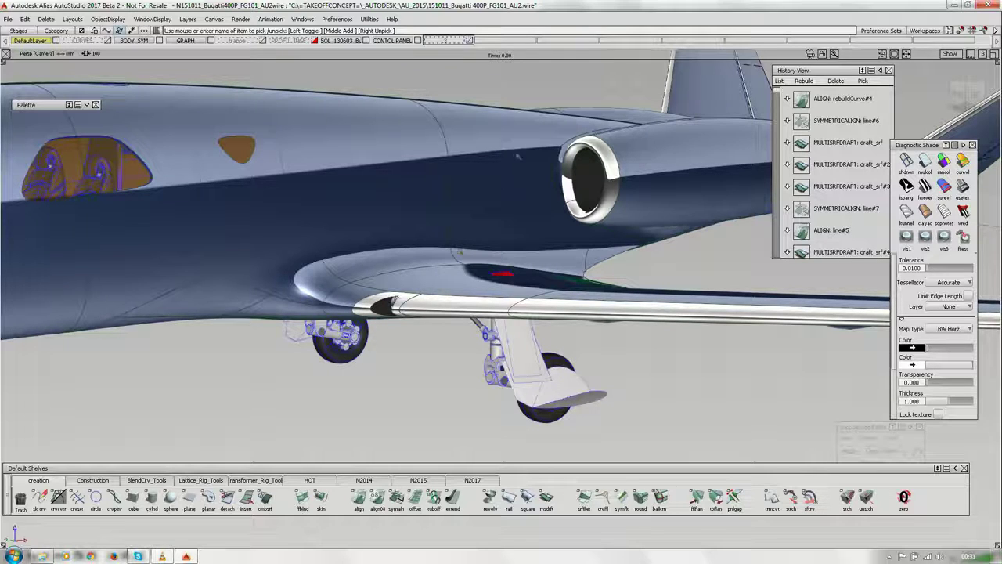
- Show the PROFIL INGE layer and pick the long curve running along the wing root fairing
alt+shift+drag(540, 229, 445, 287)
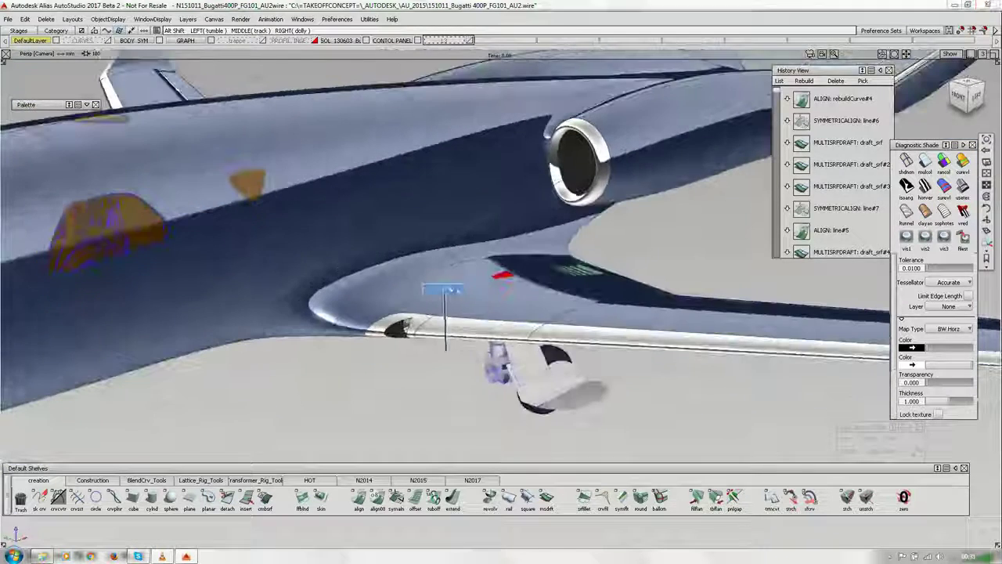
alt+shift+right_drag(517, 280, 457, 297)
alt+shift+drag(457, 297, 398, 282)
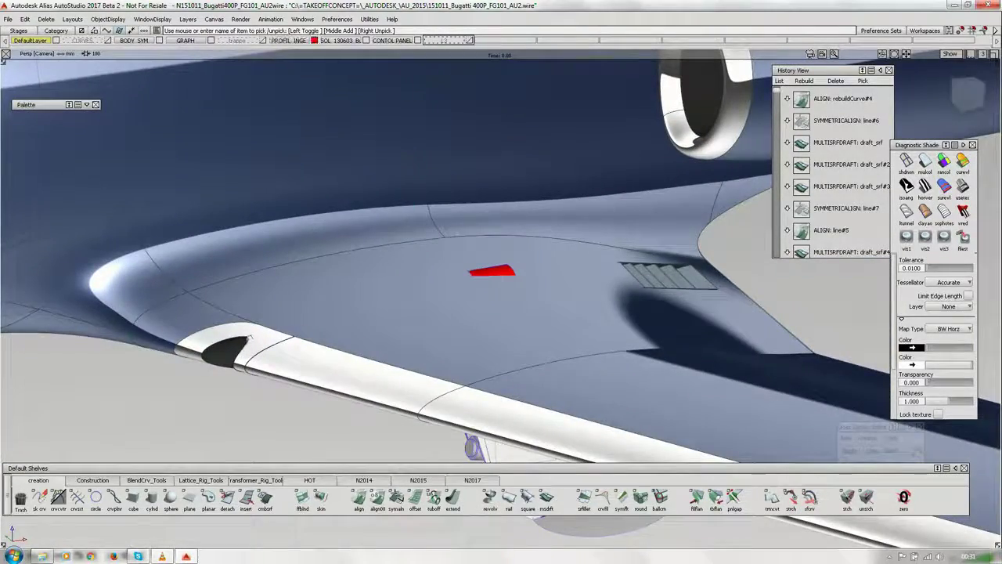
mouse_move(306, 312)
alt+shift+mouse_down()
mouse_move(332, 292)
mouse_move(311, 309)
alt+shift+mouse_up()
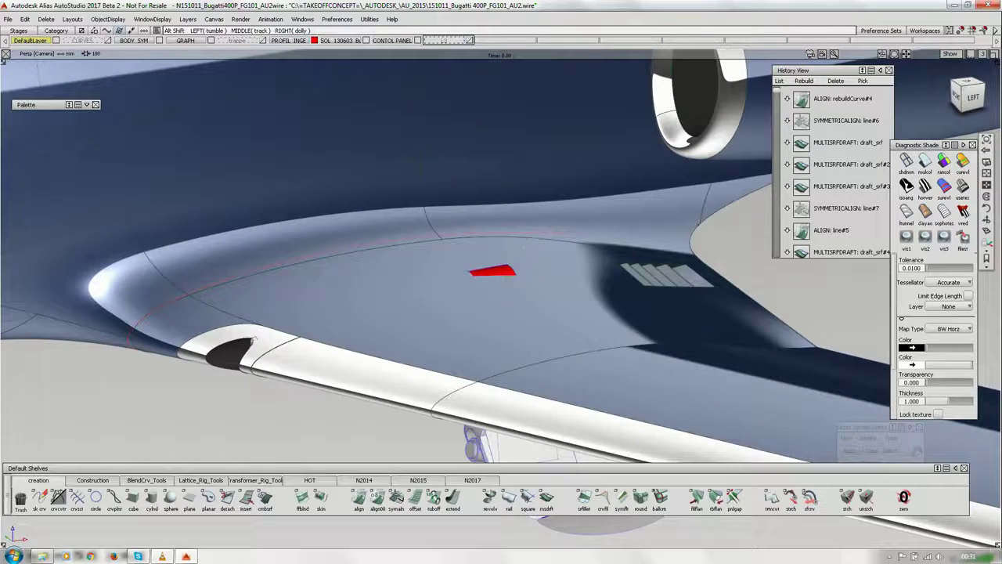
click(253, 272)
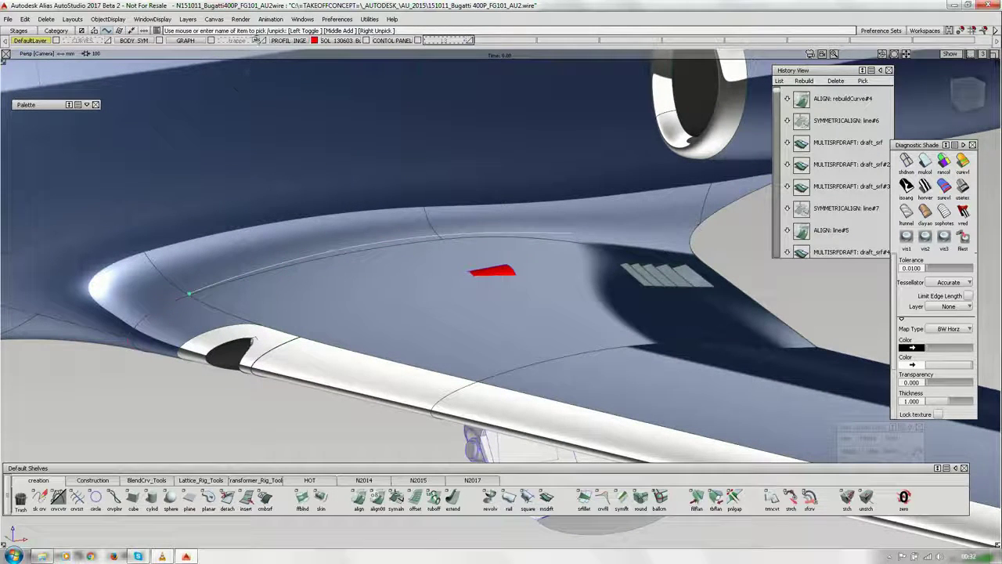
- Show the CURVES layer, pick all of its curves on the aircraft and hide them
alt+shift+drag(346, 245, 376, 252)
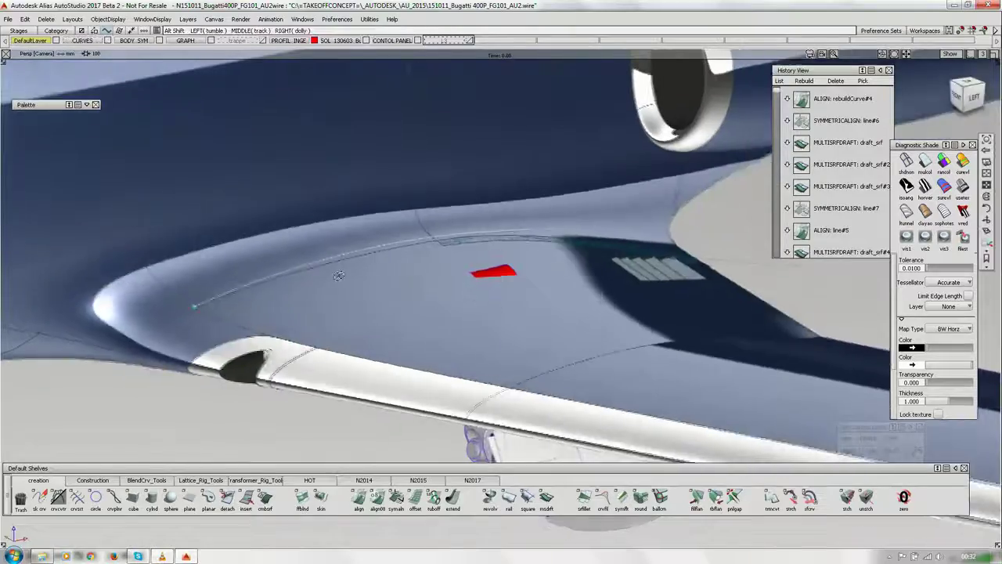
alt+shift+right_drag(376, 252, 340, 266)
alt+shift+drag(340, 266, 275, 335)
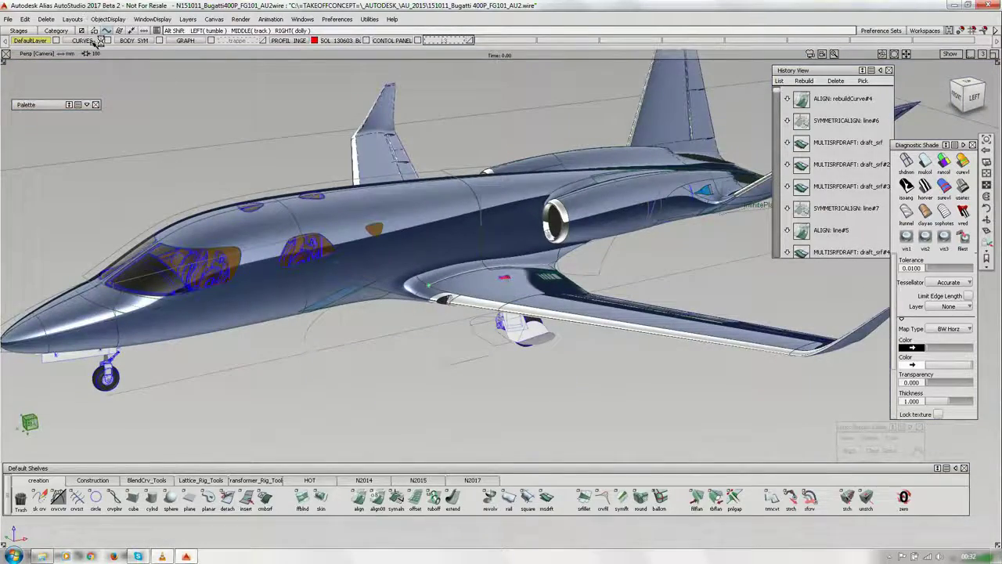
drag(85, 41, 93, 61)
mouse_move(193, 128)
alt+shift+mouse_down()
mouse_move(176, 145)
mouse_move(202, 142)
alt+shift+mouse_up()
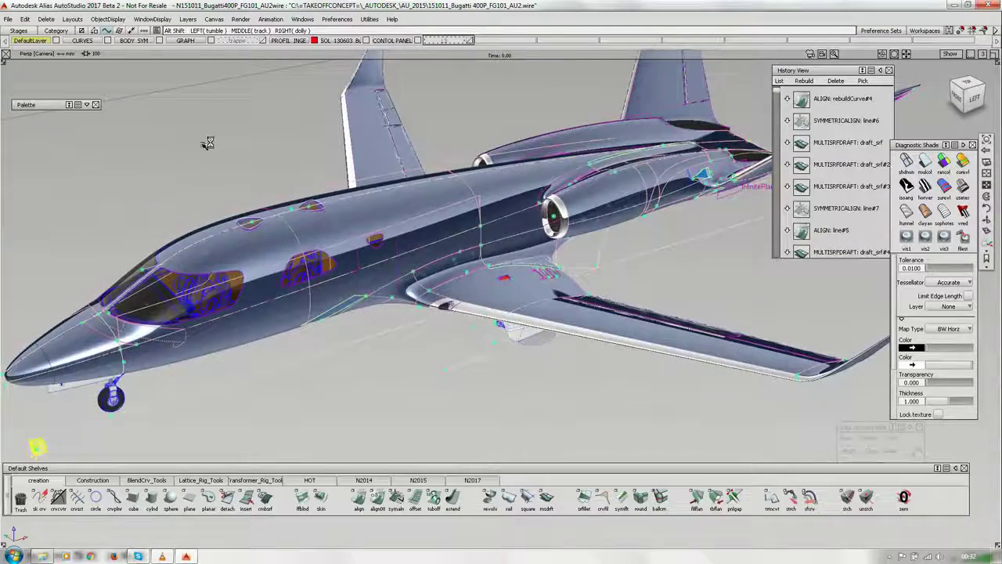
click(349, 338)
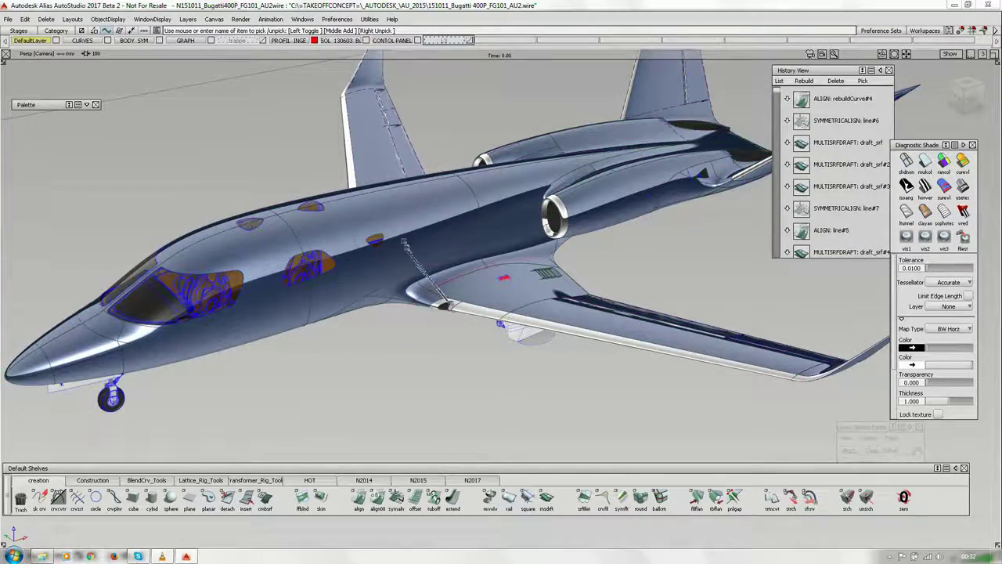
- Show the model in wireframe and hide the Reference Files in the Reference Manager
alt+shift+drag(432, 252, 413, 295)
alt+shift+right_drag(413, 295, 391, 326)
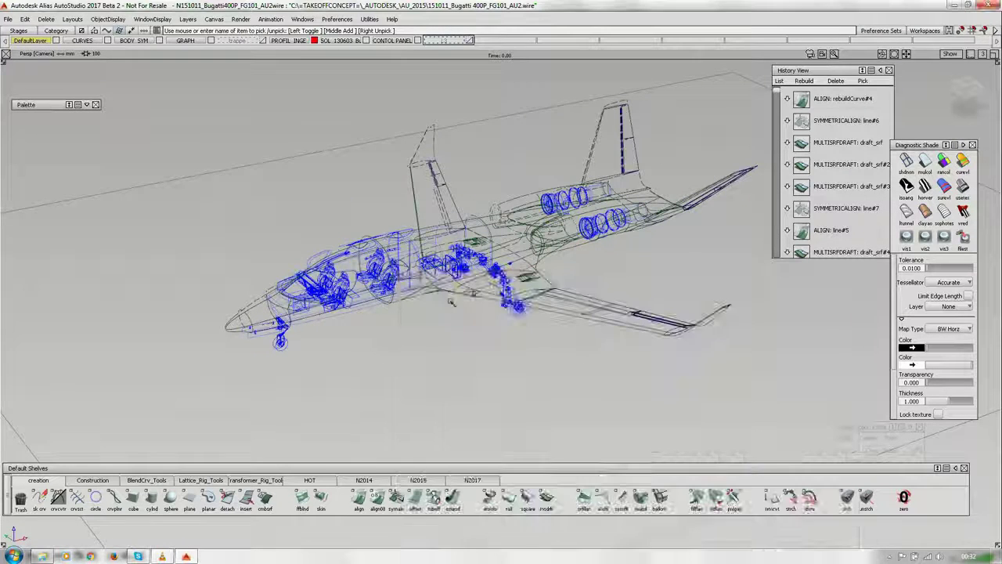
click(421, 300)
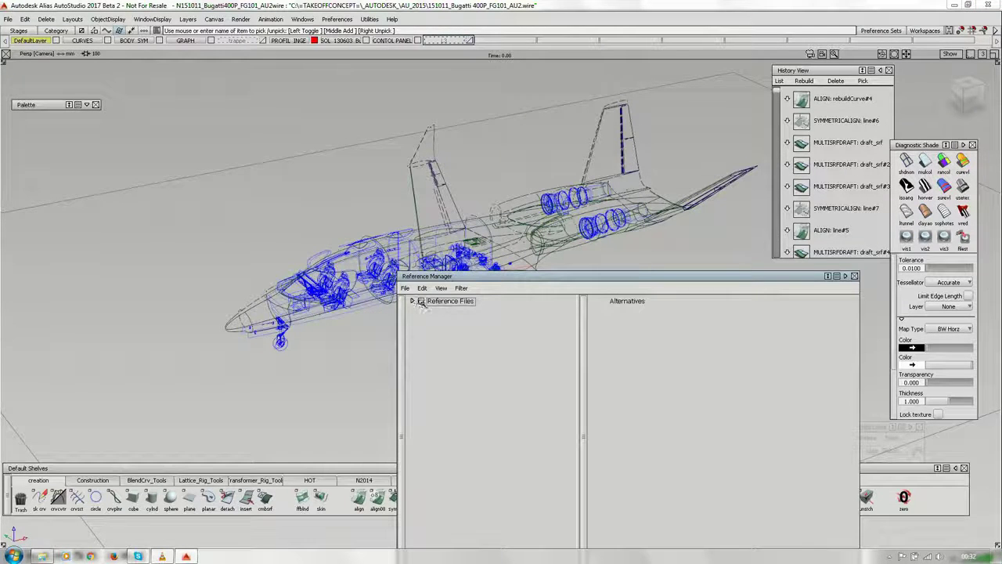
click(855, 277)
alt+shift+drag(624, 252, 619, 273)
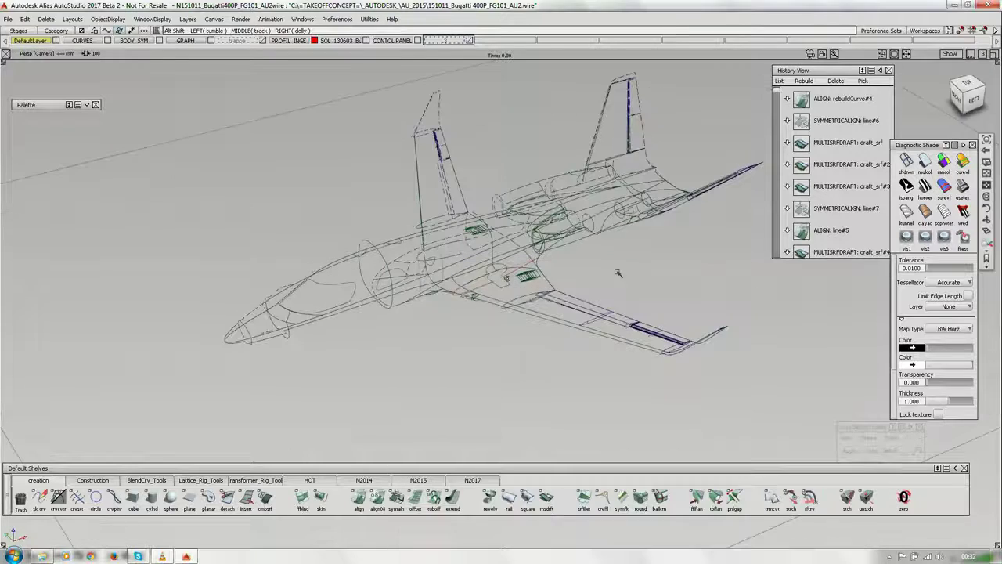
- Pick the outer wing surface near the tip and then the wing root surfaces to examine their construction history links
click(678, 341)
alt+shift+drag(657, 331, 648, 349)
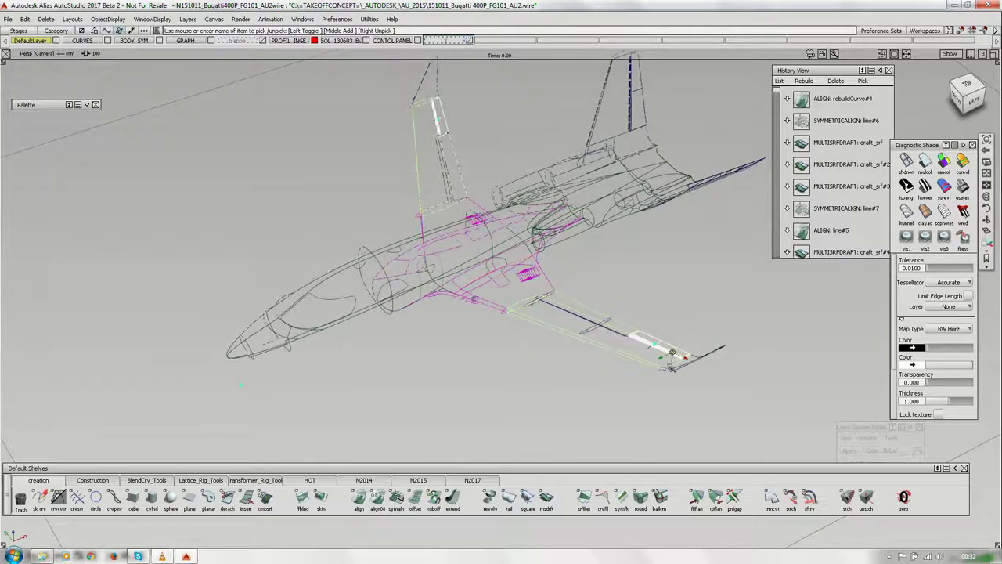
alt+shift+right_drag(668, 357, 671, 358)
ctrl+shift+drag(615, 381, 615, 318)
alt+shift+right_drag(615, 321, 566, 364)
drag(555, 368, 528, 327)
alt+shift+drag(528, 345, 478, 331)
alt+shift+middle_drag(529, 309, 619, 391)
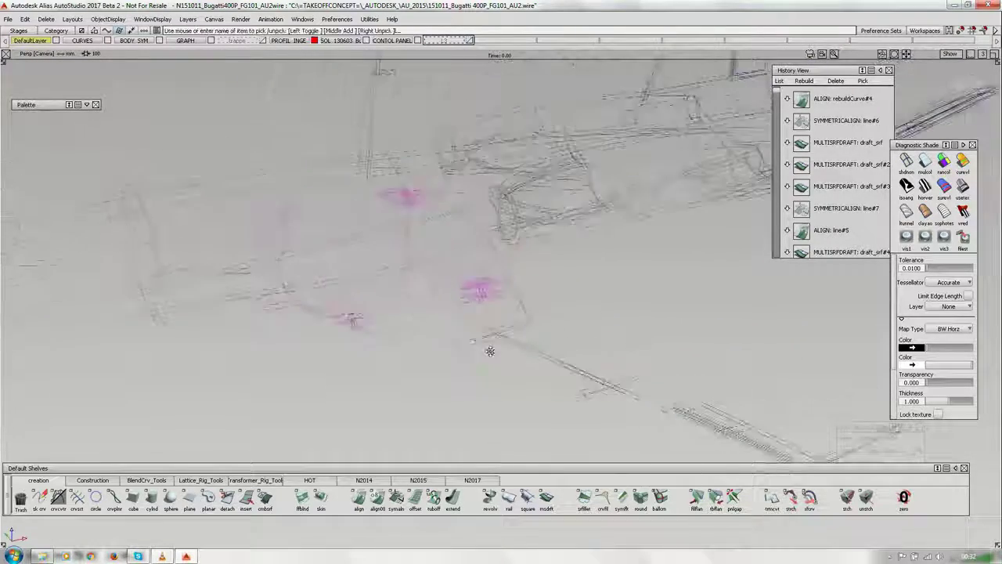
- Pick the wing root and fuselage surfaces one after another, choosing "square" among the overlapping ones, to examine their construction history links
ctrl+shift+drag(378, 315, 378, 265)
click(388, 256)
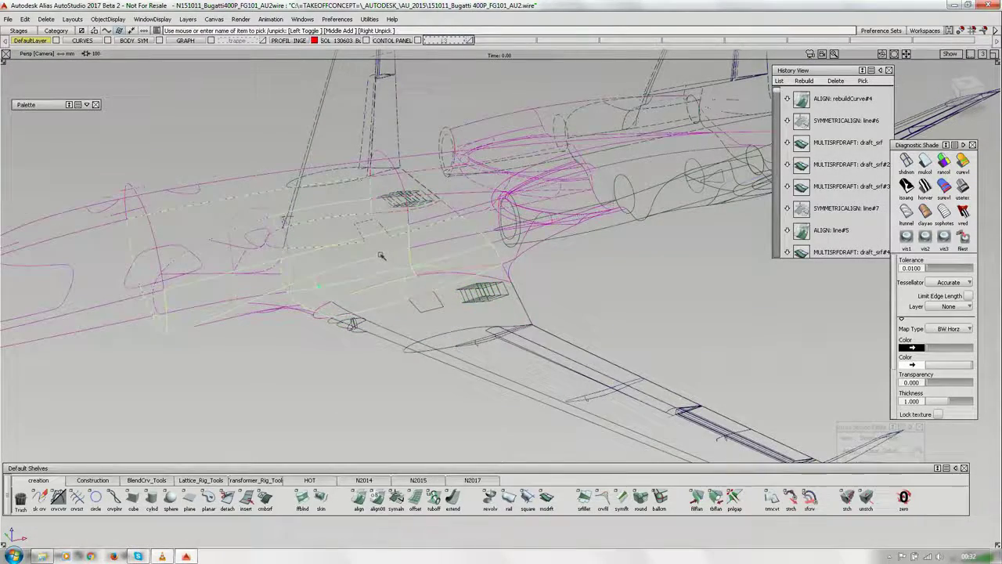
ctrl+shift+drag(384, 319, 384, 262)
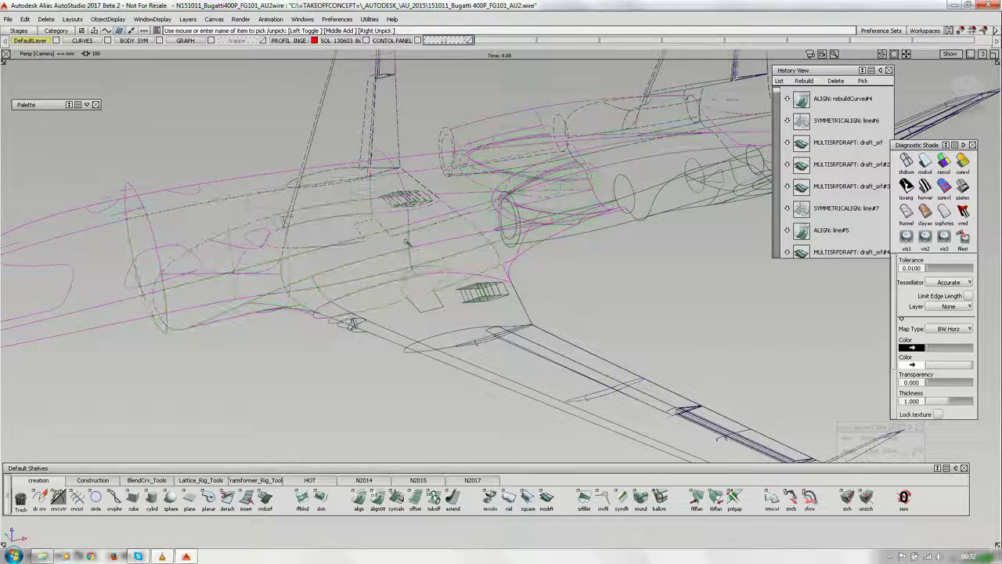
click(414, 244)
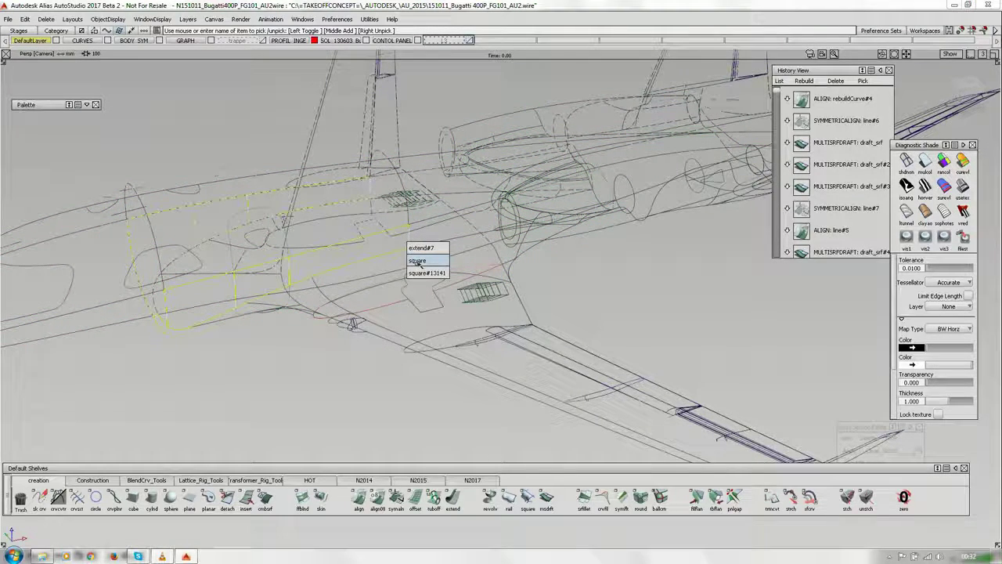
click(418, 261)
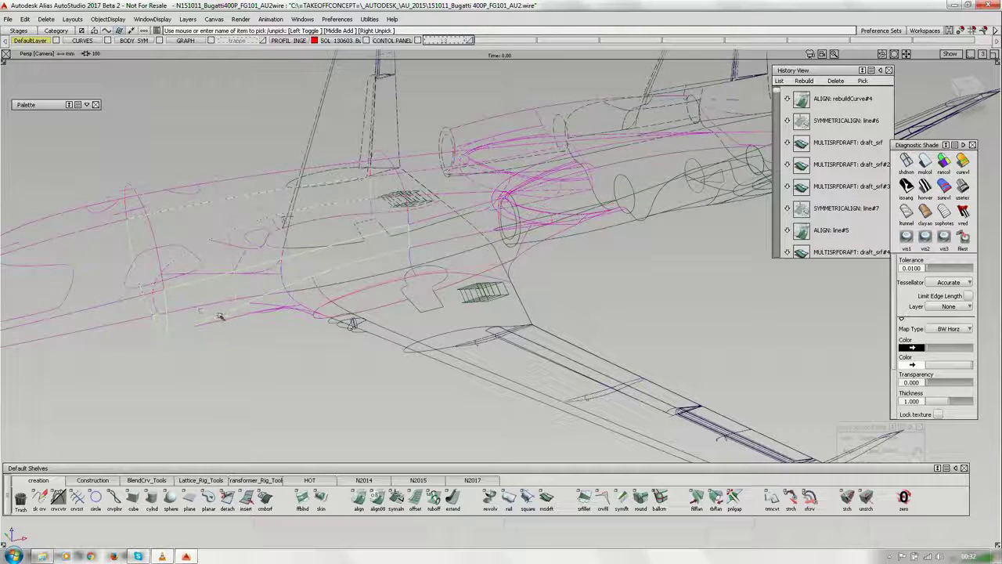
click(206, 342)
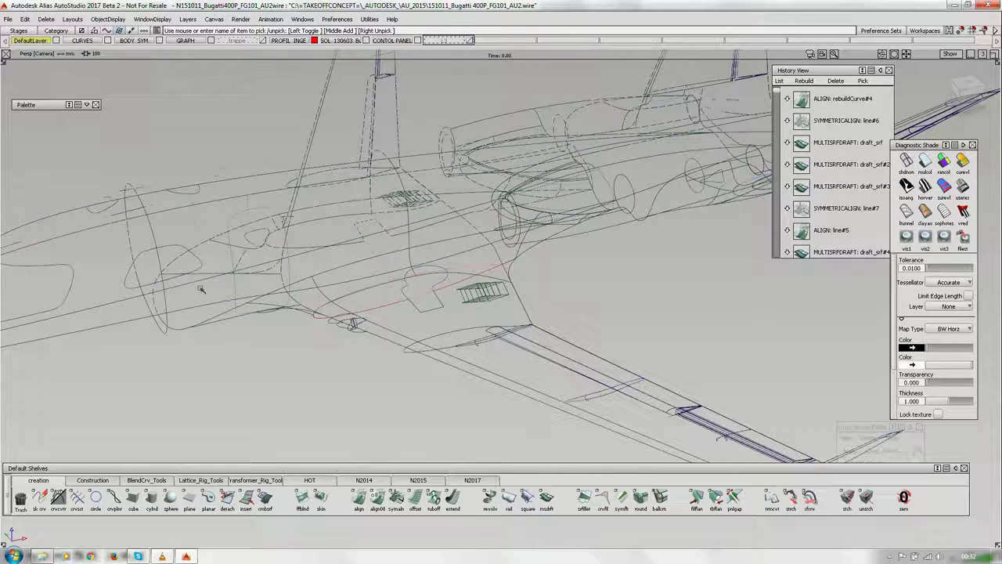
click(202, 287)
click(214, 288)
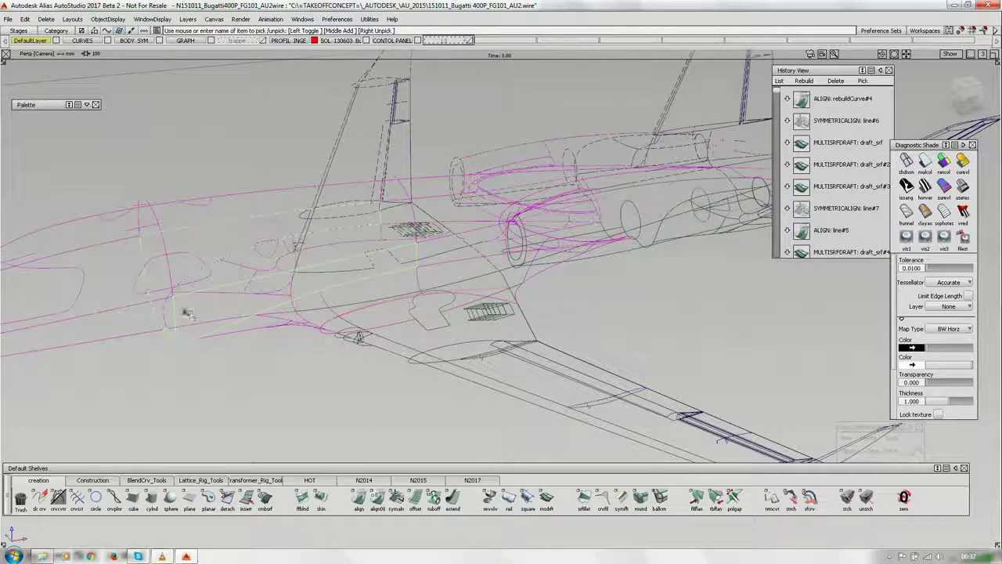
- Pick the long profile curve running along the wing root
alt+shift+drag(593, 191, 589, 216)
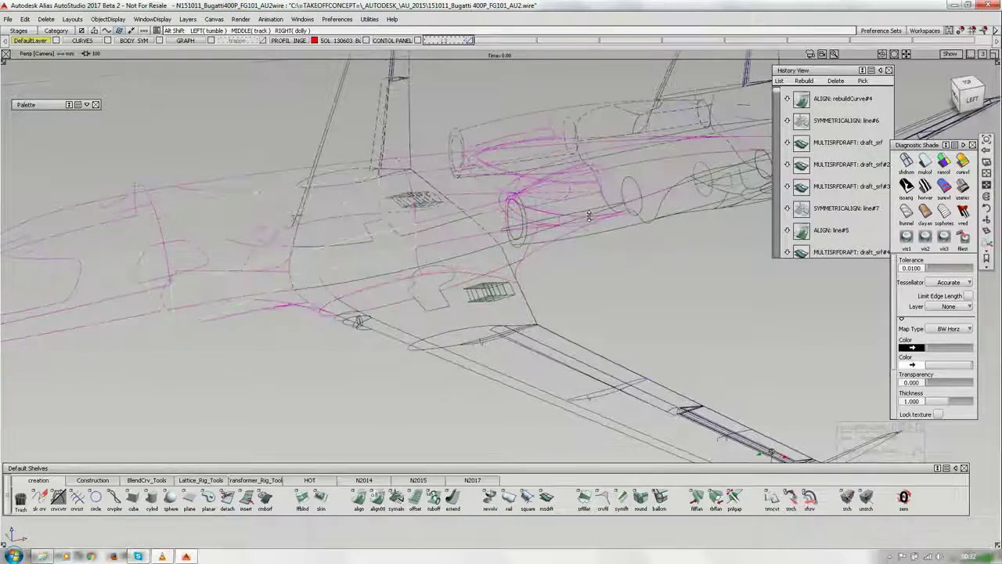
ctrl+shift+drag(335, 376, 325, 283)
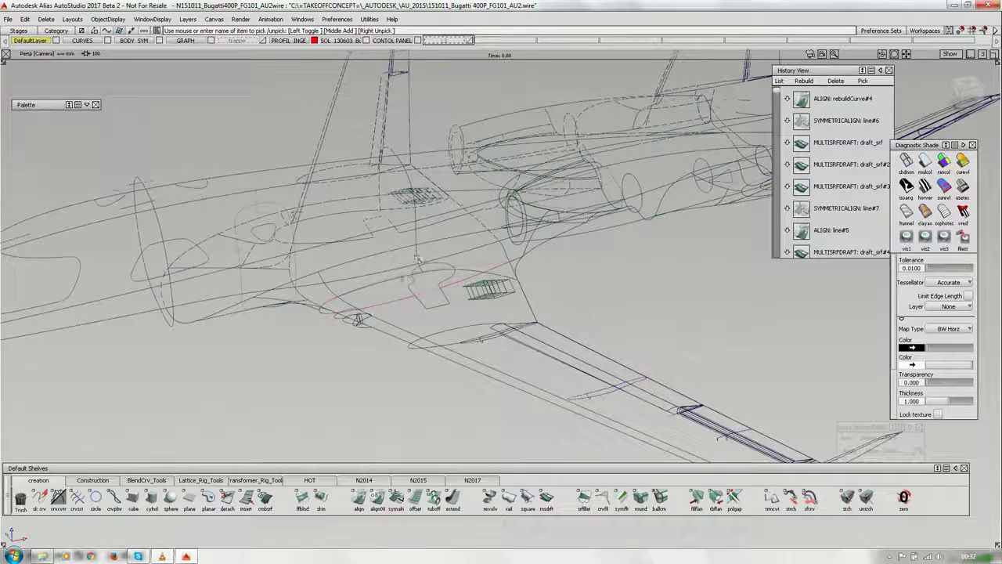
click(391, 281)
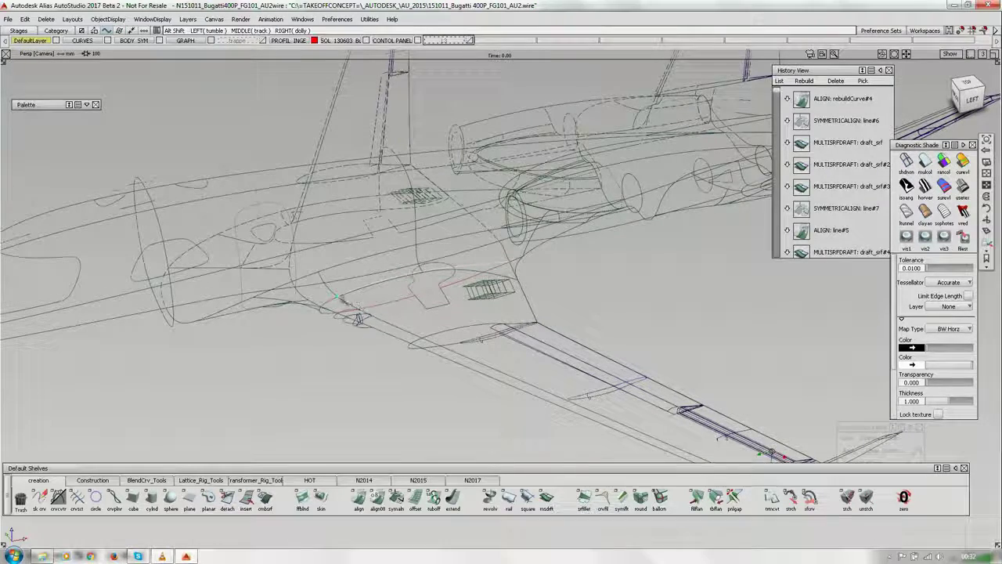
alt+shift+right_drag(357, 304, 266, 344)
ctrl+shift+drag(188, 398, 273, 292)
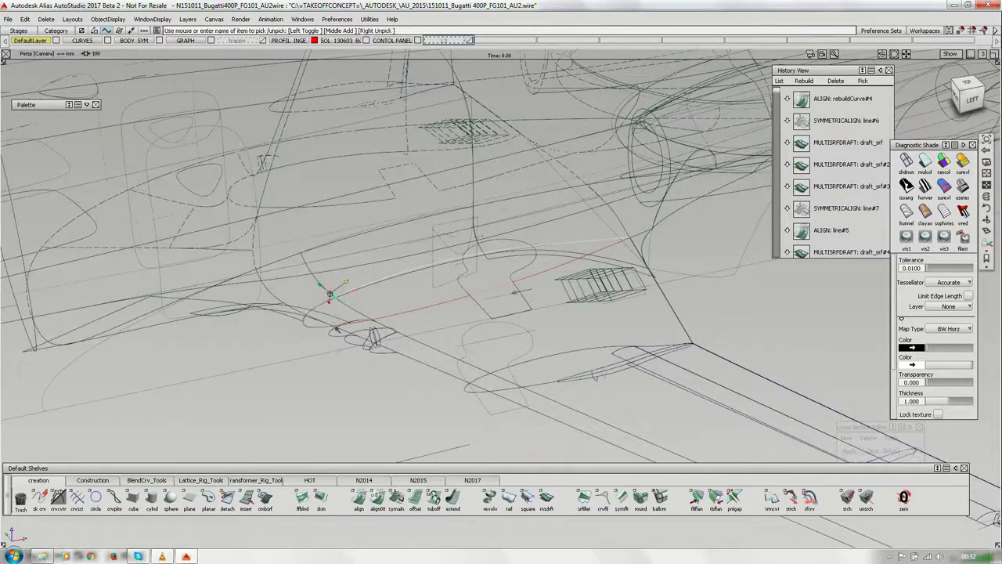
- Pick the wing root profile curves meeting near the leading edge and display their CVs around the joint
alt+shift+right_drag(337, 329, 270, 344)
alt+shift+drag(344, 336, 423, 352)
mouse_move(424, 352)
ctrl+shift+mouse_down()
mouse_move(401, 291)
mouse_move(481, 275)
mouse_move(474, 262)
mouse_move(480, 273)
mouse_move(442, 324)
ctrl+shift+mouse_up()
alt+shift+right_drag(442, 324, 366, 323)
alt+shift+drag(367, 323, 360, 308)
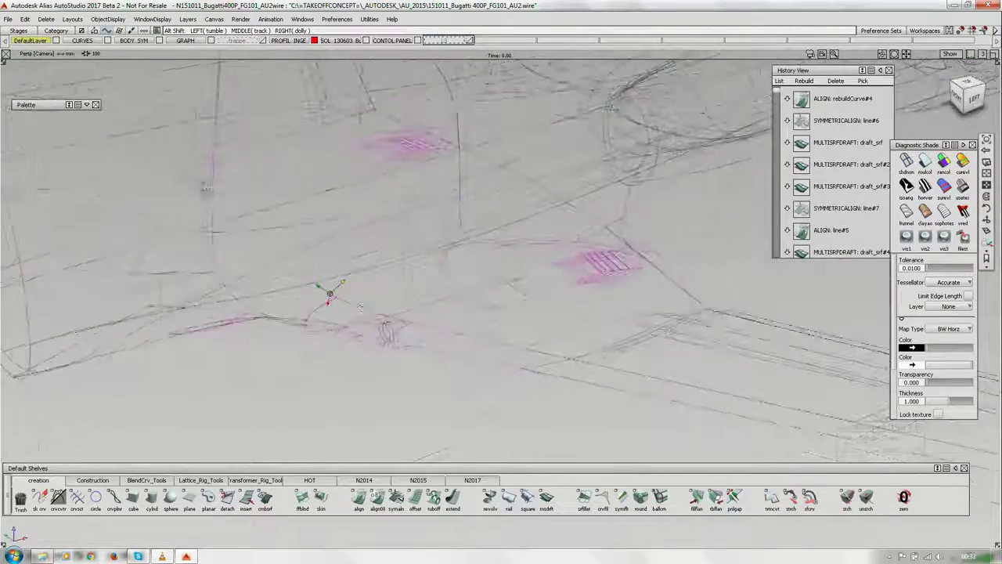
alt+shift+right_drag(360, 308, 363, 308)
mouse_move(337, 283)
mouse_down()
mouse_move(378, 326)
mouse_move(378, 311)
mouse_up()
mouse_move(378, 311)
alt+shift+right_down()
mouse_move(329, 293)
mouse_move(393, 305)
alt+shift+right_up()
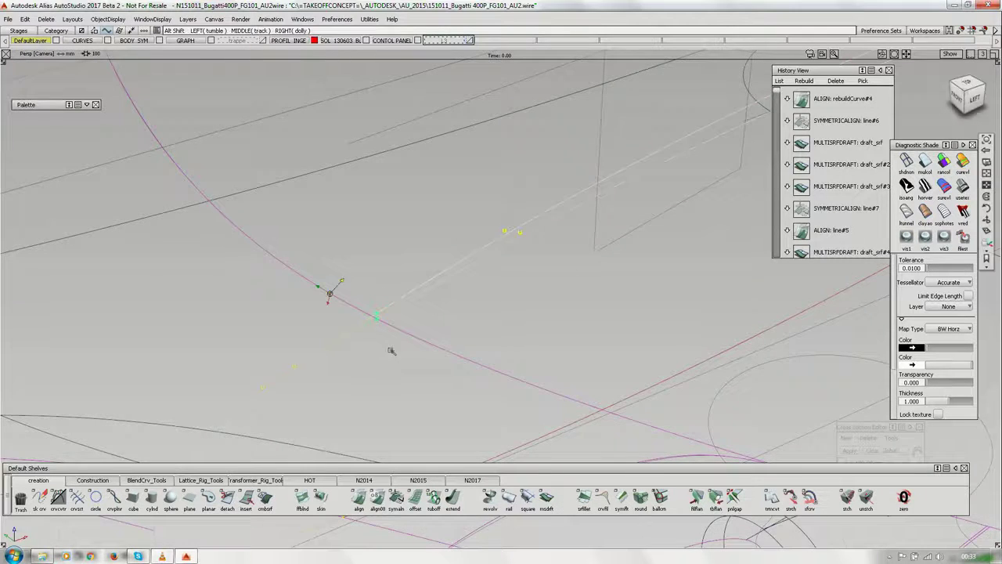
alt+shift+drag(392, 349, 463, 339)
alt+shift+right_drag(462, 340, 410, 409)
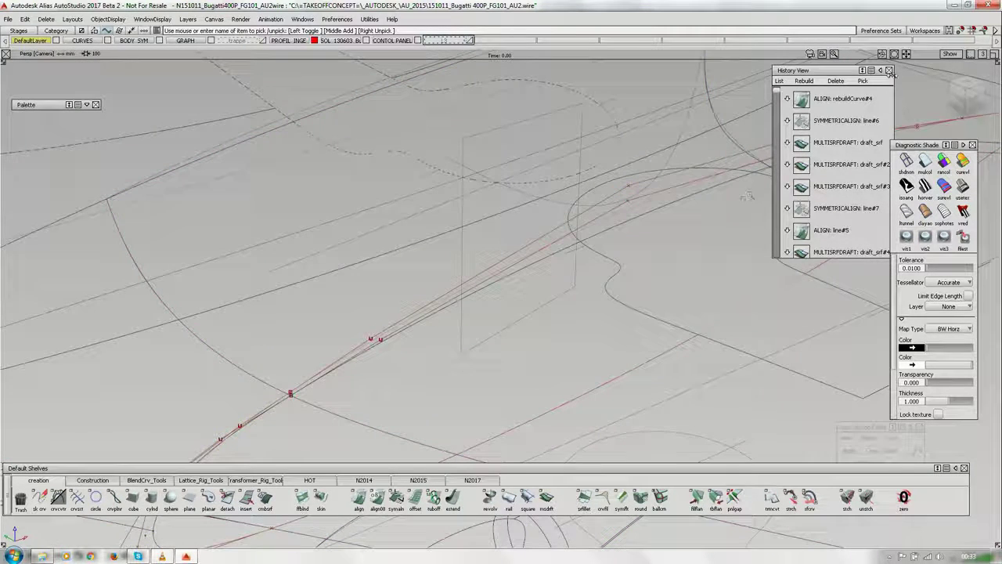
- Close the History View and Diagnostic Shade windows and set construction history to Suspend Rebuilds
click(889, 69)
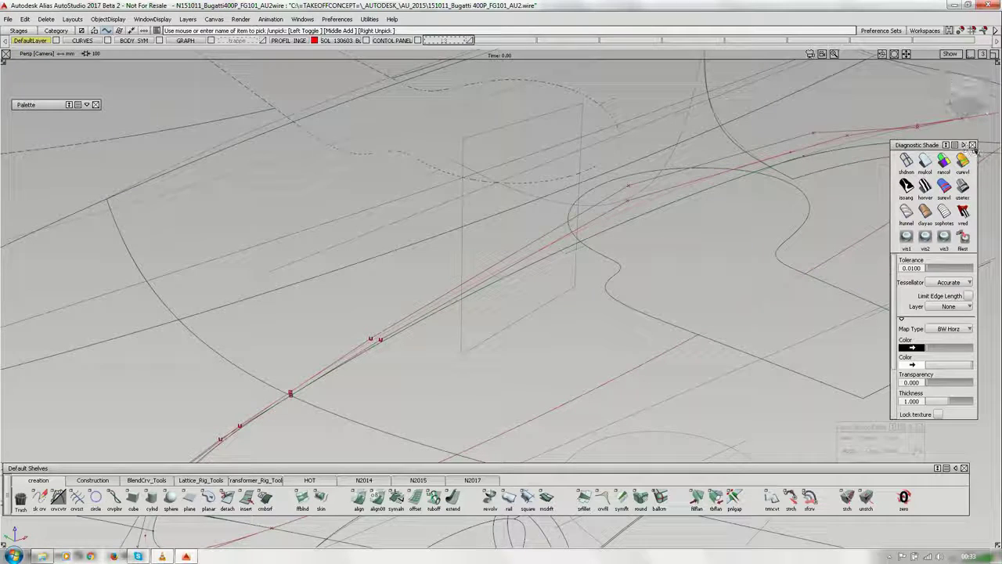
click(972, 145)
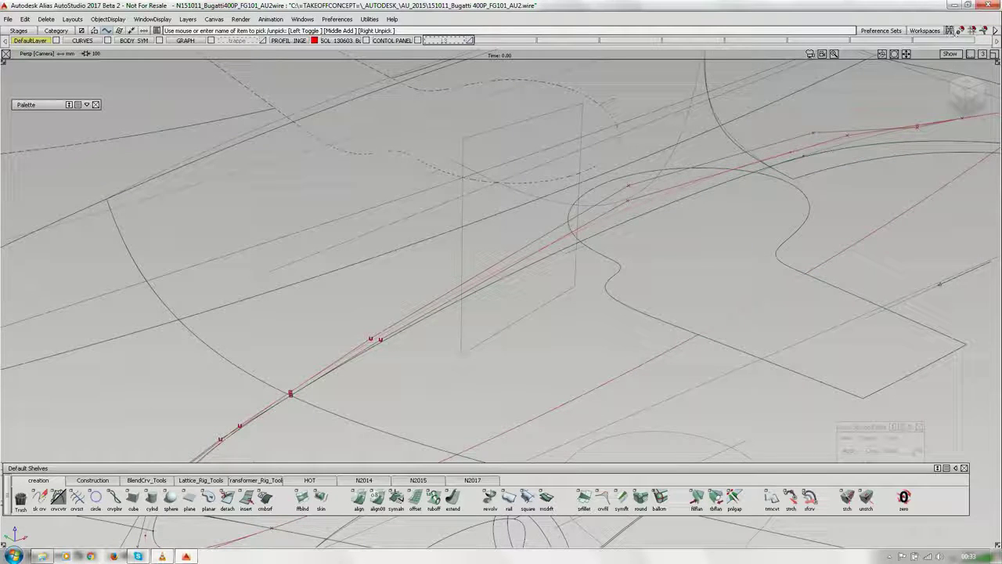
click(959, 31)
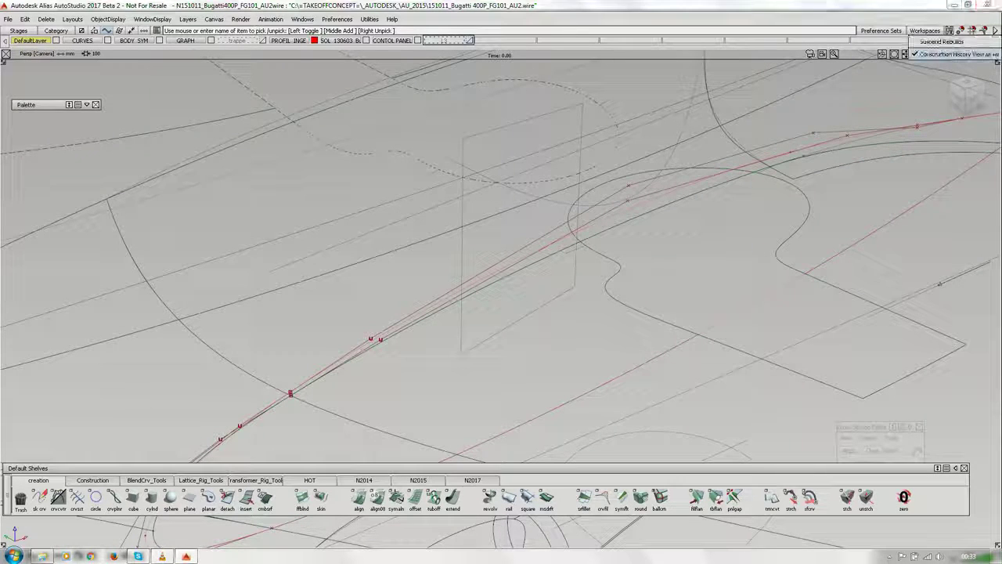
click(945, 42)
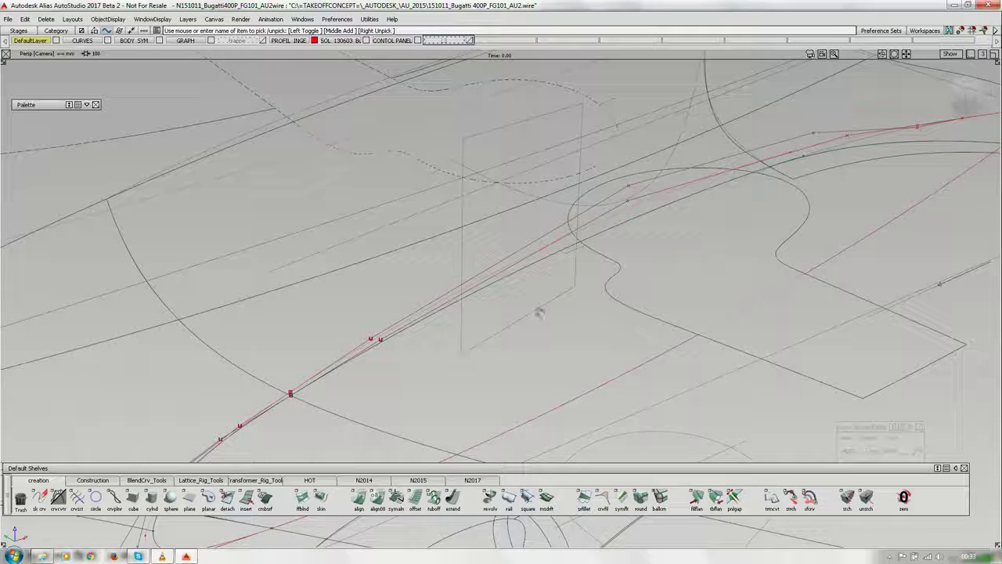
- Pick the profile curve running aft from the leading edge joint and activate Move on it
click(290, 392)
ctrl+shift+drag(364, 350, 394, 360)
drag(386, 353, 363, 330)
ctrl+shift+drag(358, 359, 360, 390)
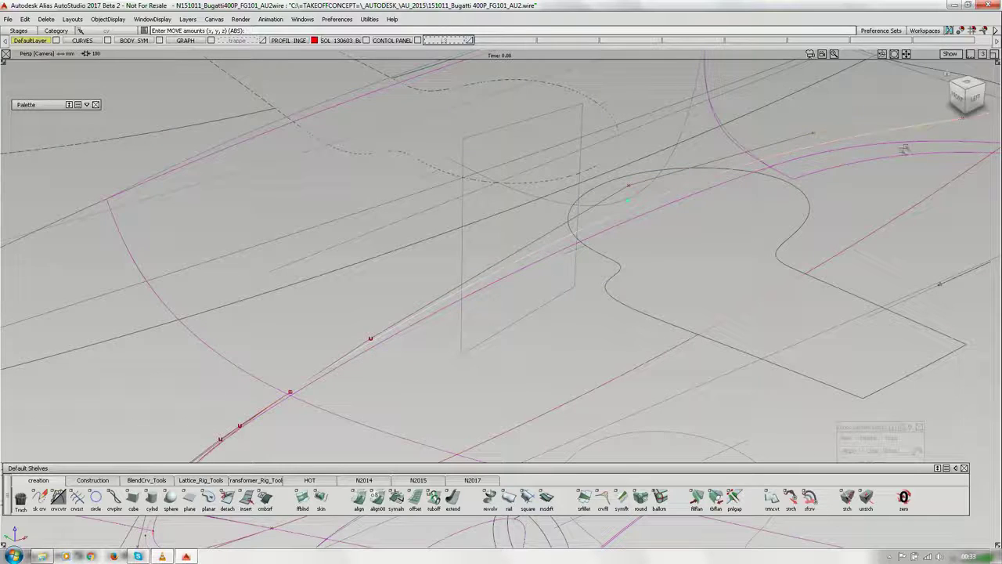
alt+shift+middle_drag(281, 454, 345, 344)
ctrl+shift+drag(360, 418, 359, 373)
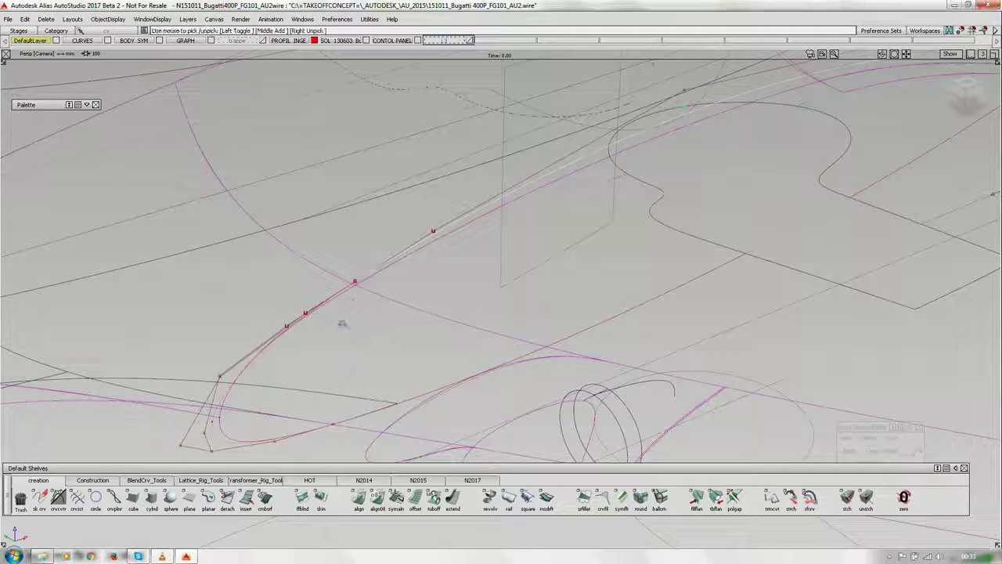
- Pick the curve wrapping around the wing root's leading edge and hide the PROFIL INGE layer
click(181, 445)
alt+shift+middle_drag(238, 459, 246, 402)
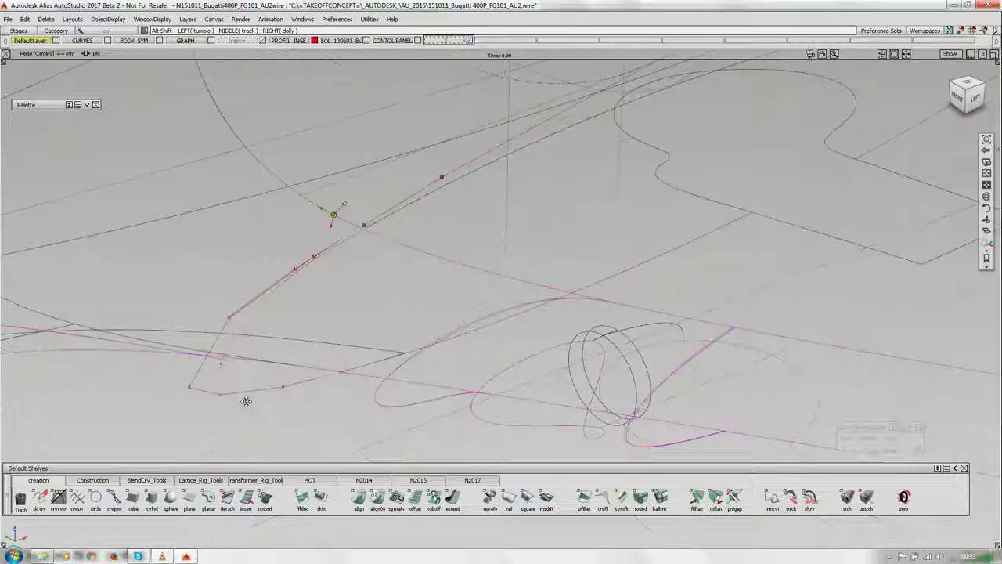
ctrl+shift+middle_drag(212, 436, 204, 389)
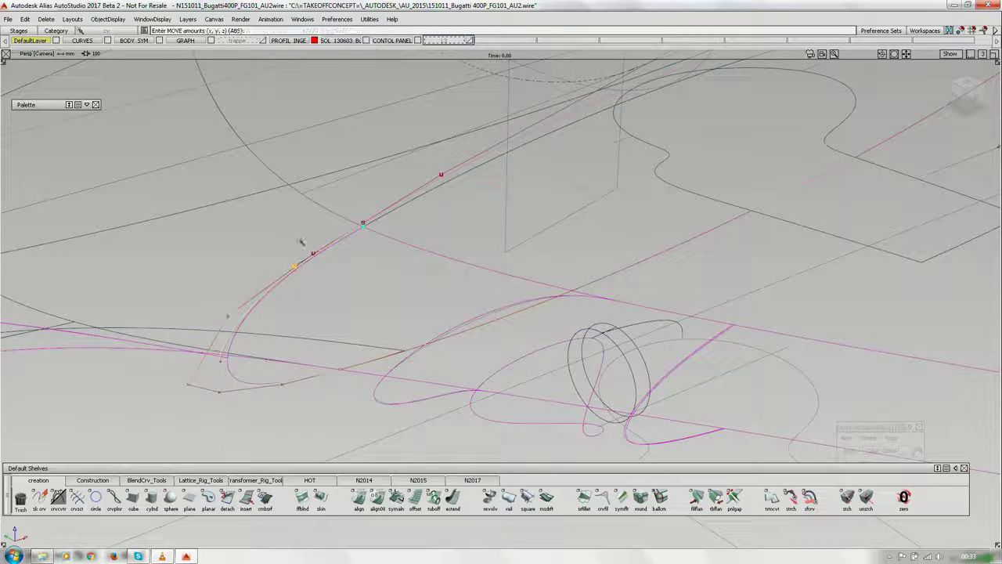
ctrl+shift+drag(337, 304, 359, 272)
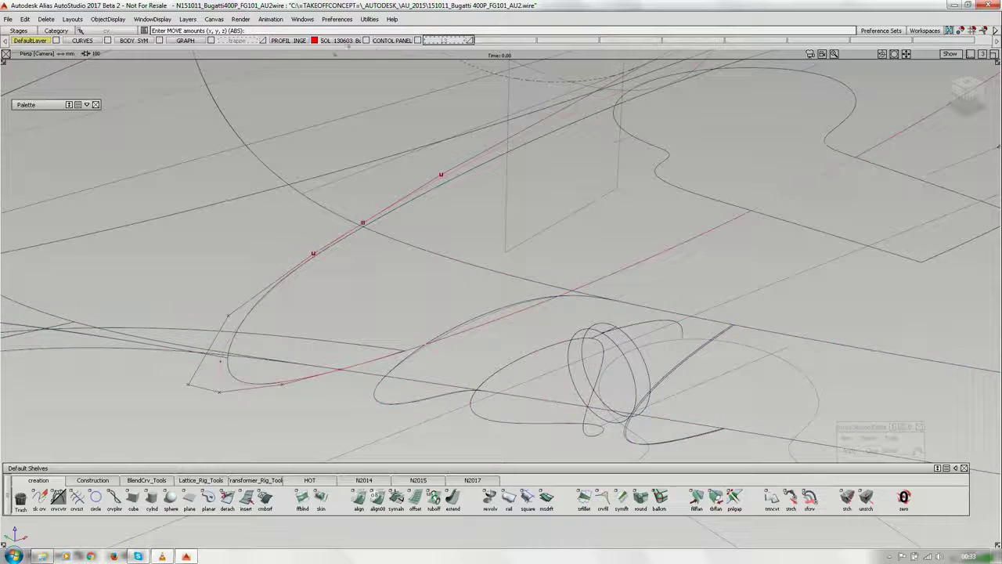
ctrl+shift+drag(273, 188, 360, 291)
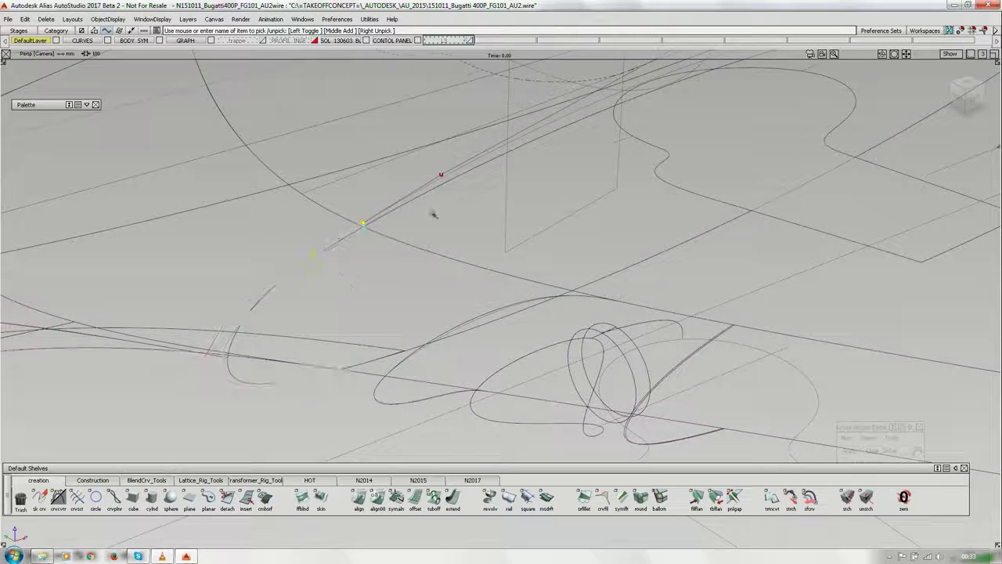
- Plot the Curve Curvature of the leading edge curve, scale its comb and remove the plot
alt+shift+drag(435, 261, 384, 320)
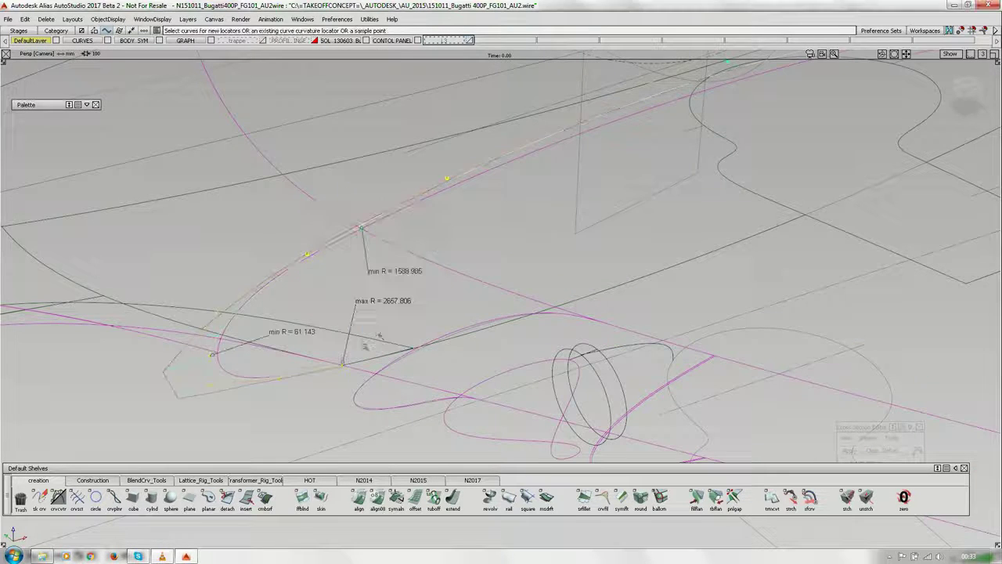
drag(420, 352, 535, 292)
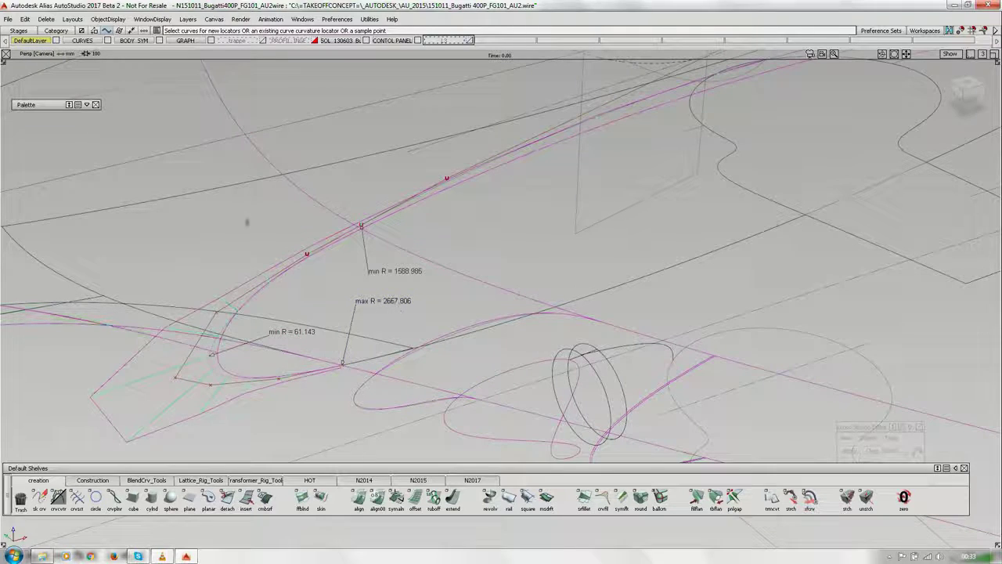
ctrl+shift+drag(248, 223, 340, 292)
ctrl+shift+drag(452, 200, 452, 243)
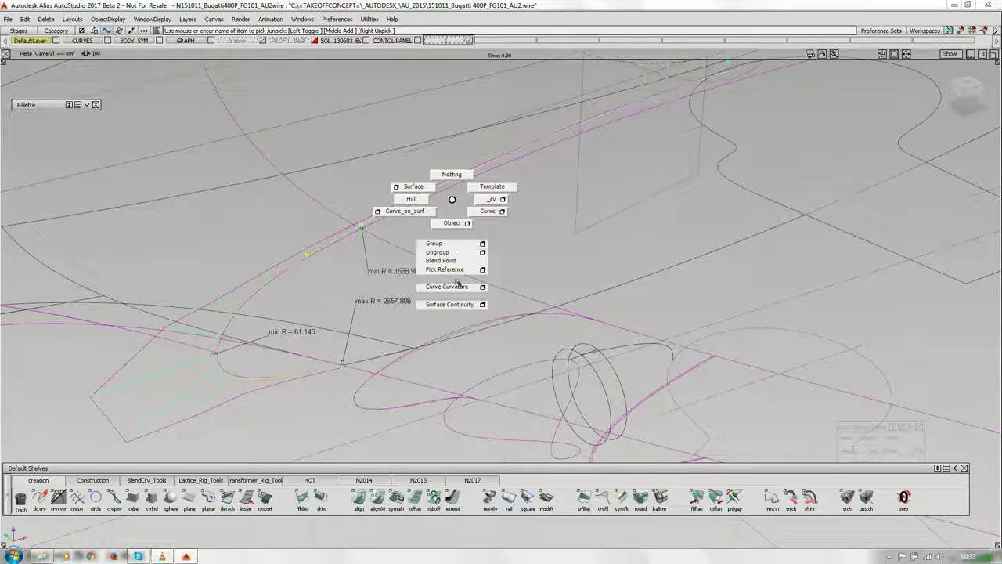
ctrl+shift+drag(461, 289, 460, 290)
- Apply Curve Curvature to the leading edge curve again and inspect it with a longer, denser comb
ctrl+shift+drag(231, 243, 232, 244)
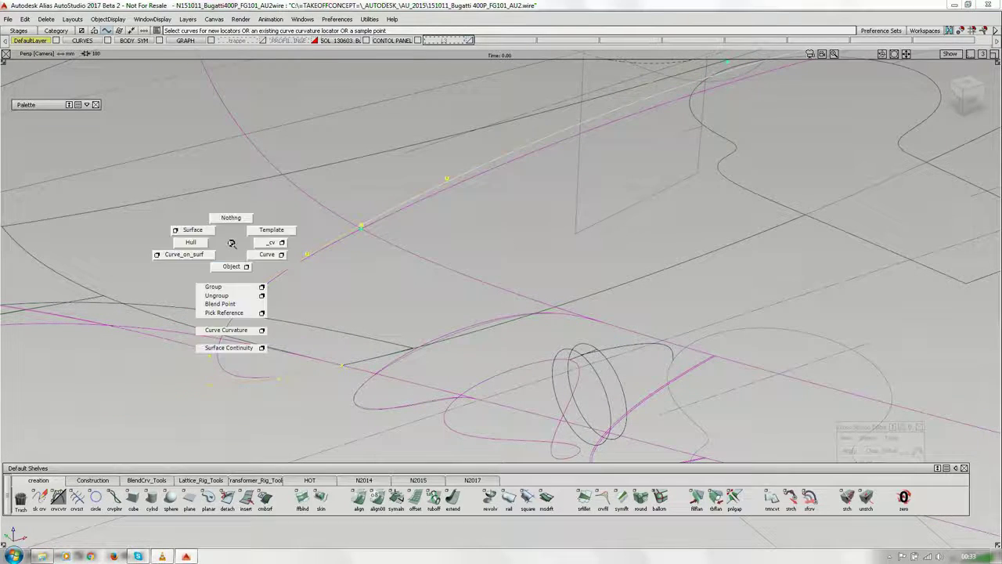
ctrl+shift+drag(246, 334, 246, 335)
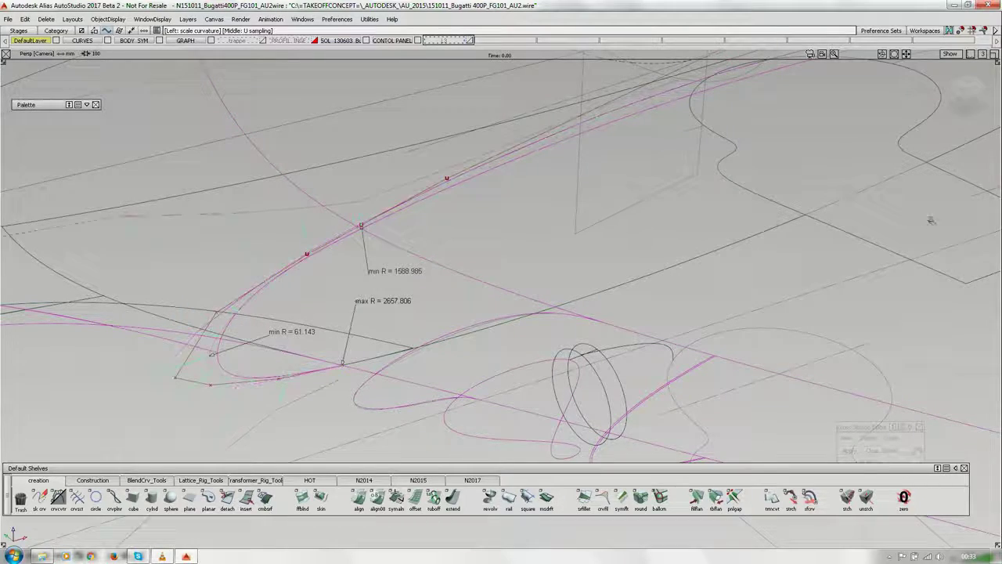
alt+shift+drag(333, 213, 395, 359)
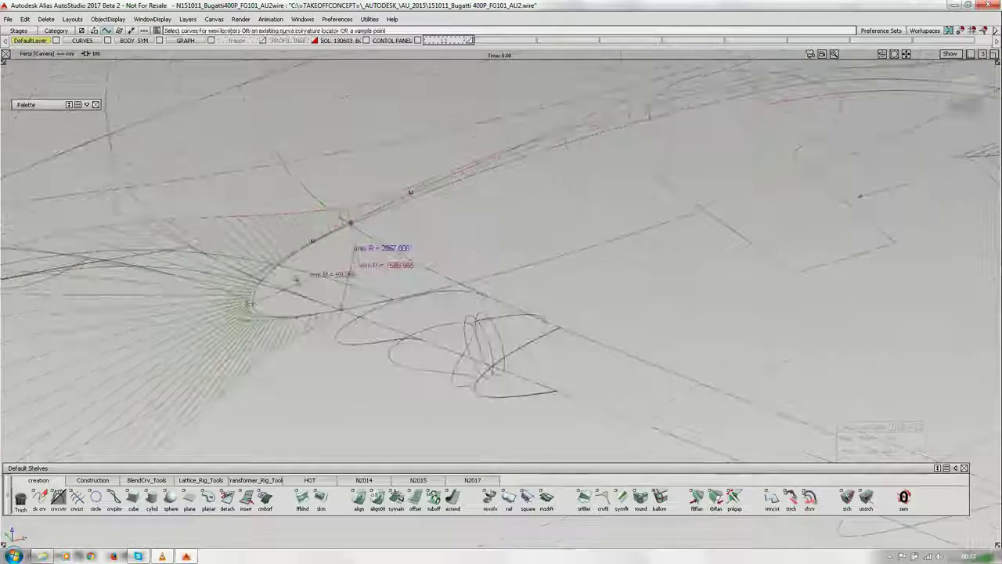
ctrl+shift+right_drag(296, 281, 347, 274)
- Pick the wing root surface bounded by the profile curve and display its CVs near the leading edge joint
alt+shift+drag(311, 210, 349, 213)
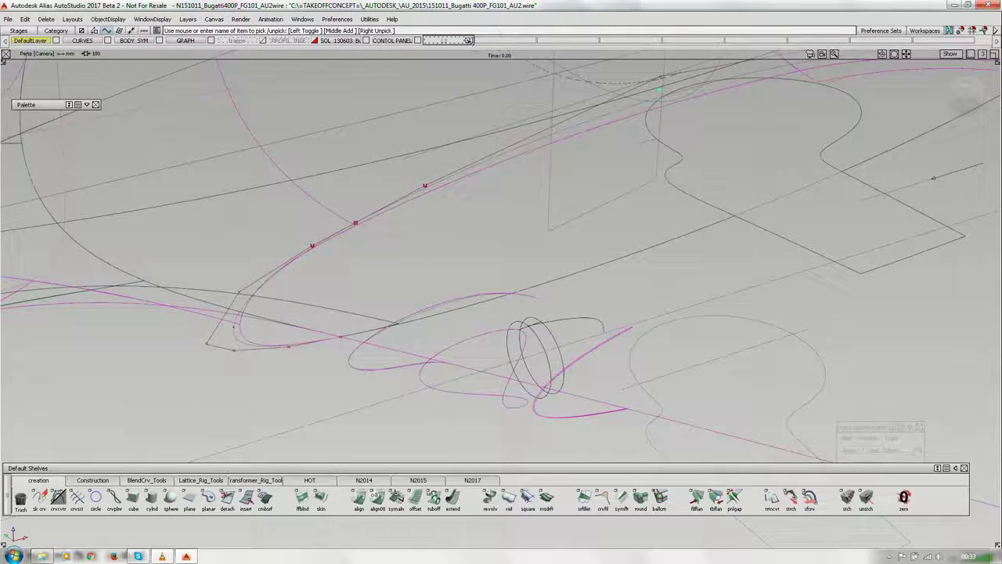
ctrl+shift+drag(437, 219, 429, 184)
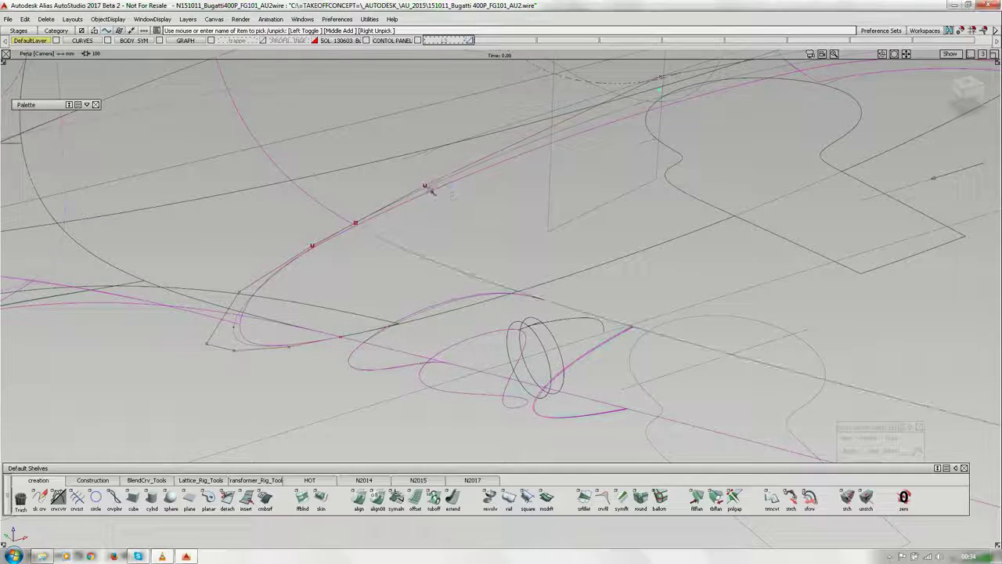
click(430, 191)
click(447, 211)
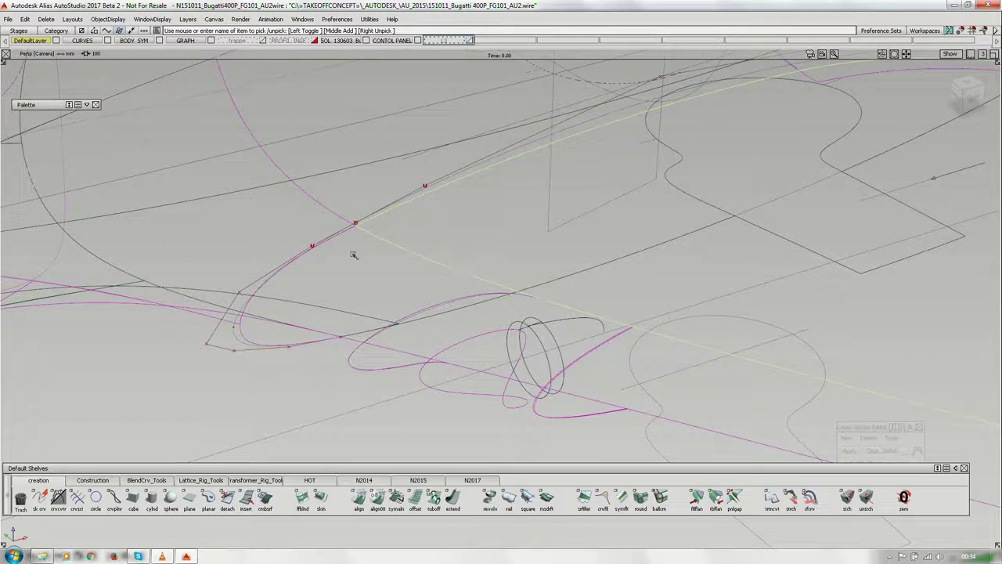
ctrl+shift+drag(374, 277, 365, 239)
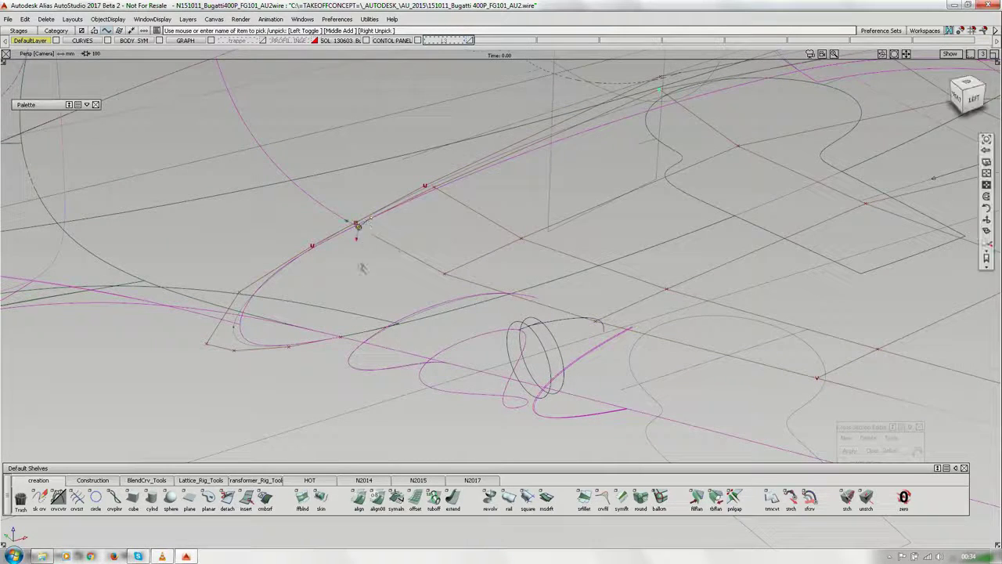
alt+shift+right_drag(362, 266, 381, 240)
- Toggle Suspend Rebuilds for the construction history while viewing the joint between curve and surface
click(947, 32)
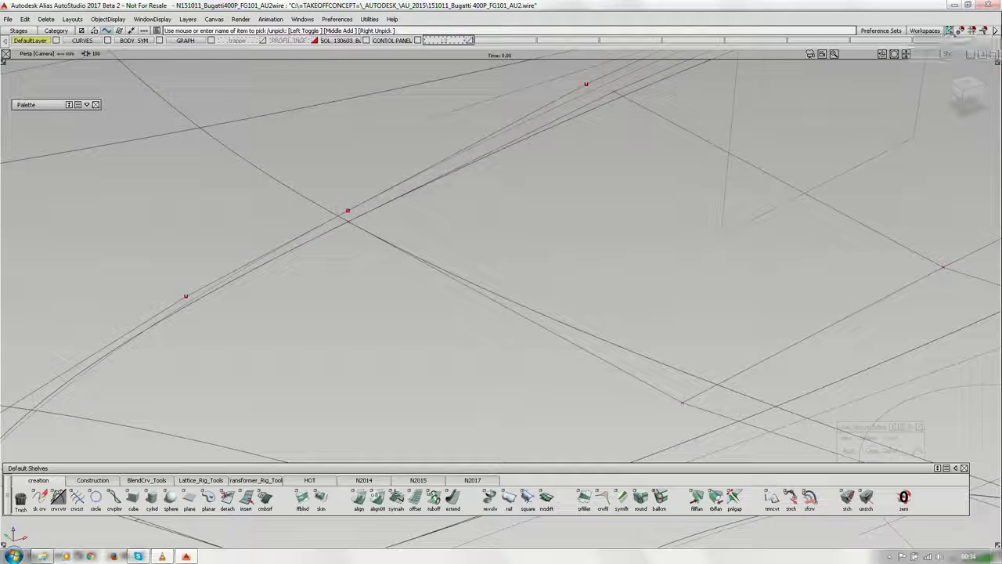
click(952, 42)
alt+shift+drag(345, 291, 369, 291)
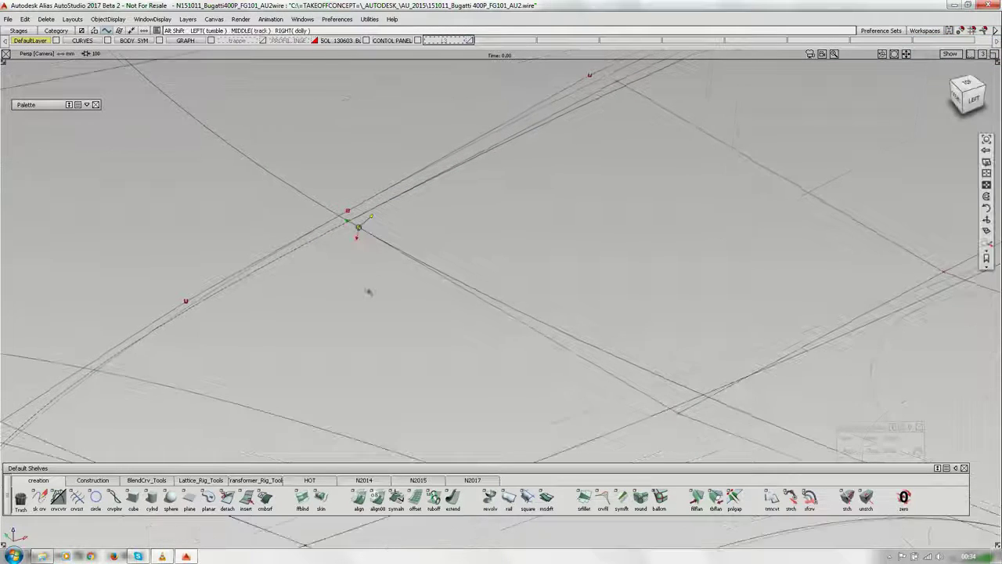
- Pick the wing root surface square#14 beside the leading edge joint and list only its active construction history
alt+shift+right_drag(369, 290, 365, 253)
click(496, 293)
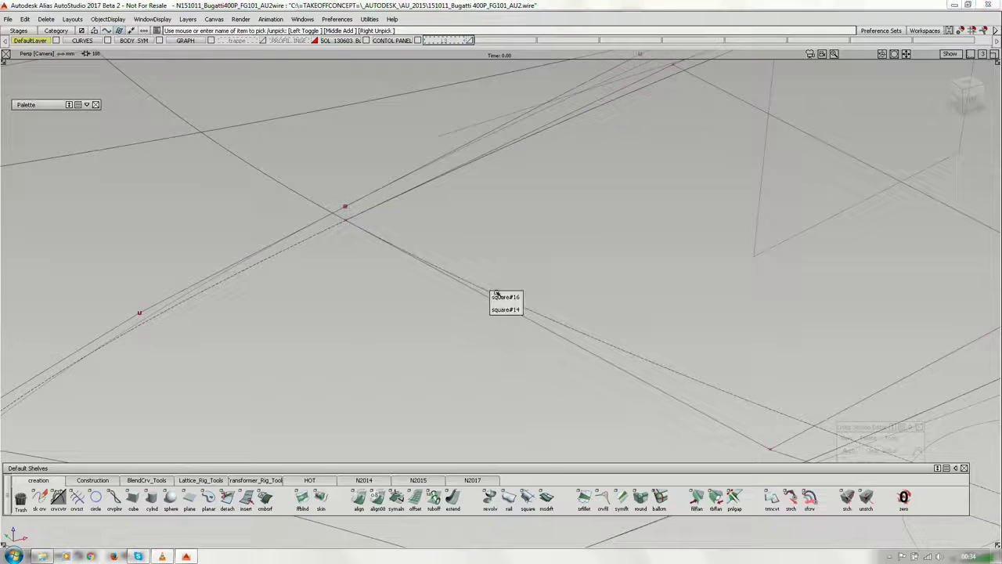
click(499, 297)
alt+shift+drag(501, 315, 473, 278)
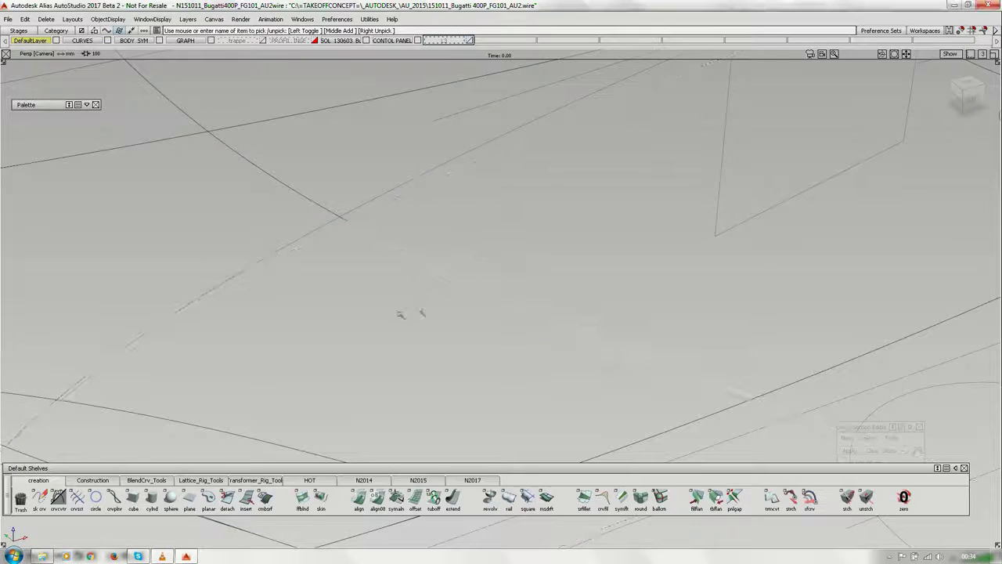
alt+shift+drag(386, 277, 373, 276)
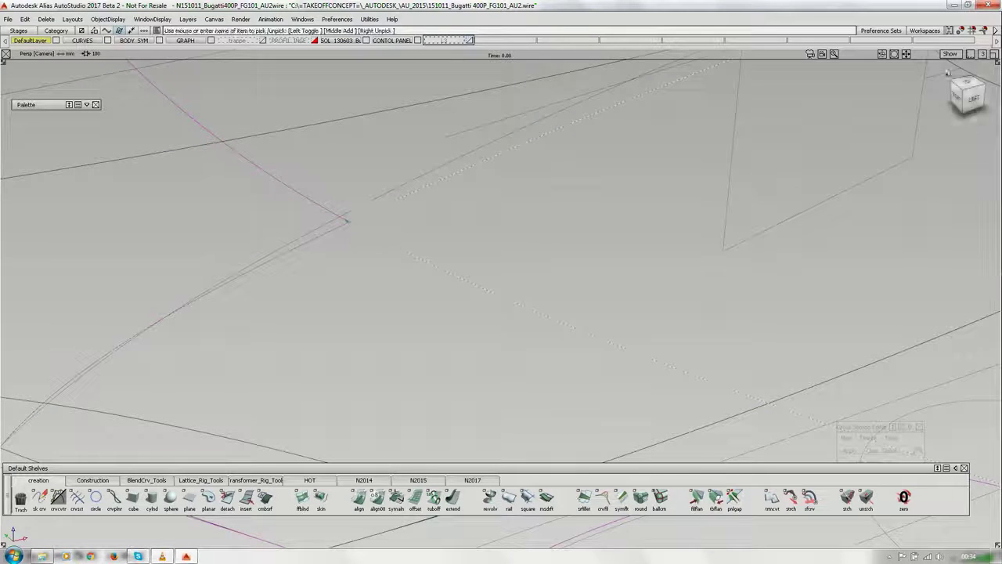
click(949, 31)
click(780, 81)
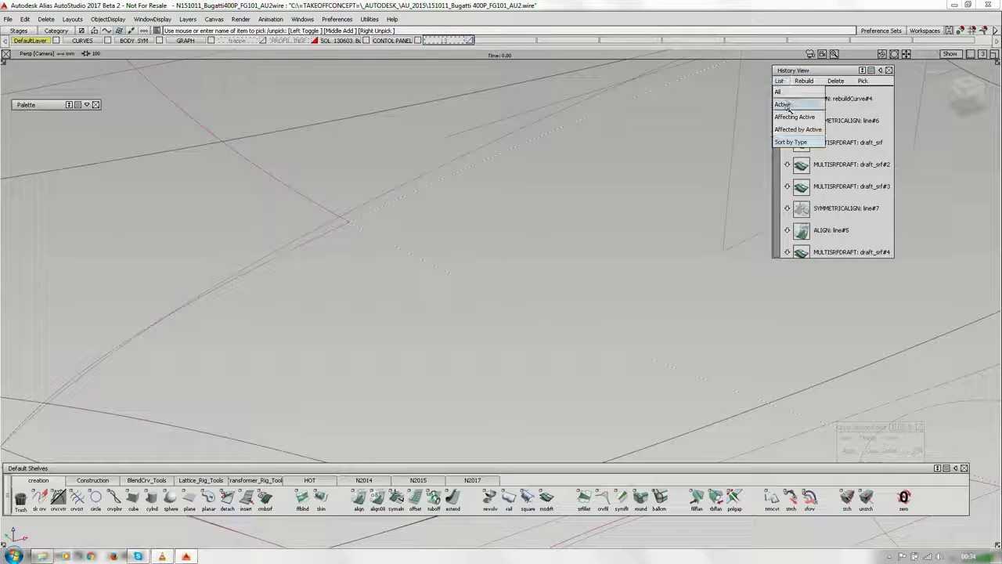
click(786, 110)
- Open the SQUARE: square#14 history entry for editing and examine the boundary curves and explicit control options that drive it
alt+shift+right_drag(557, 218, 502, 222)
alt+shift+drag(345, 237, 366, 247)
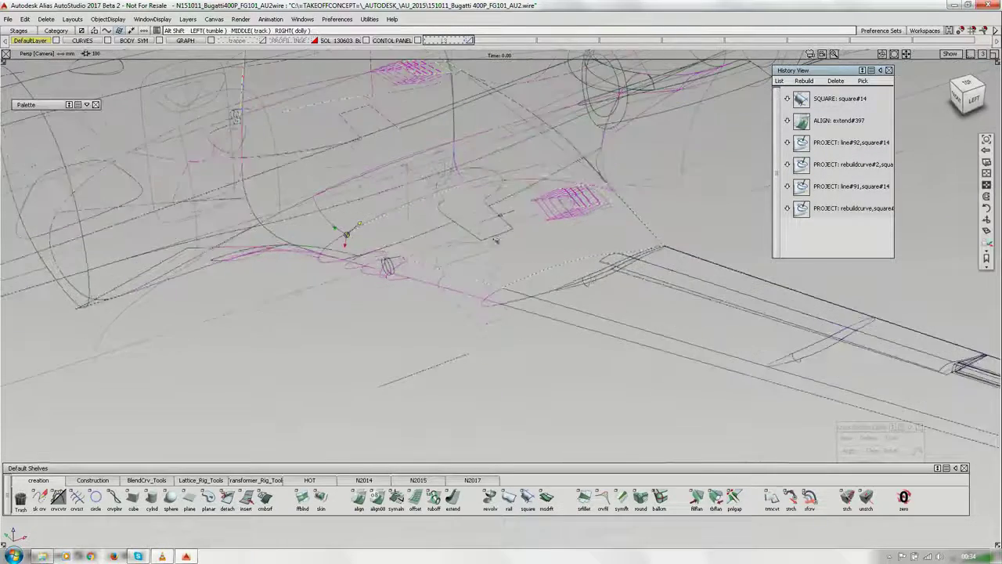
alt+shift+right_drag(367, 248, 499, 242)
alt+shift+middle_drag(498, 242, 418, 259)
alt+shift+right_drag(418, 259, 655, 170)
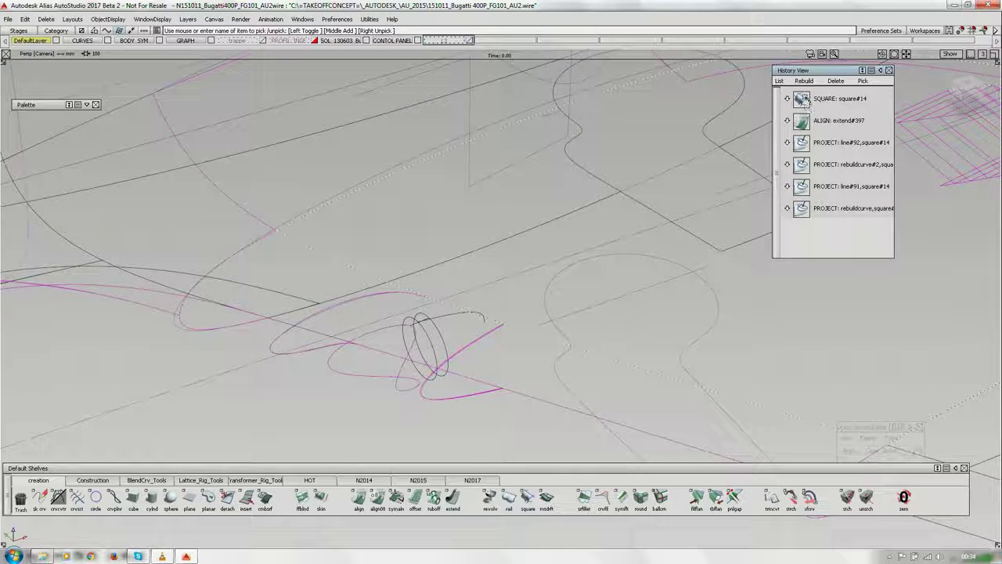
click(798, 97)
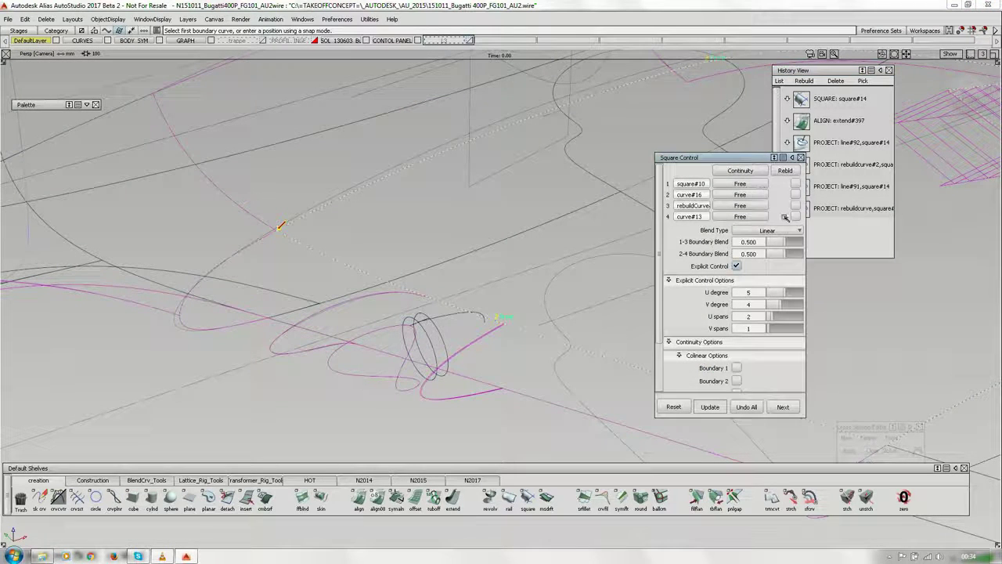
mouse_move(307, 243)
alt+shift+mouse_down()
mouse_move(311, 224)
mouse_move(411, 206)
mouse_move(344, 290)
mouse_move(320, 264)
alt+shift+mouse_up()
- Pick the aligned profile curve at the leading edge joint and move its CV there
click(270, 234)
ctrl+shift+drag(358, 195, 313, 251)
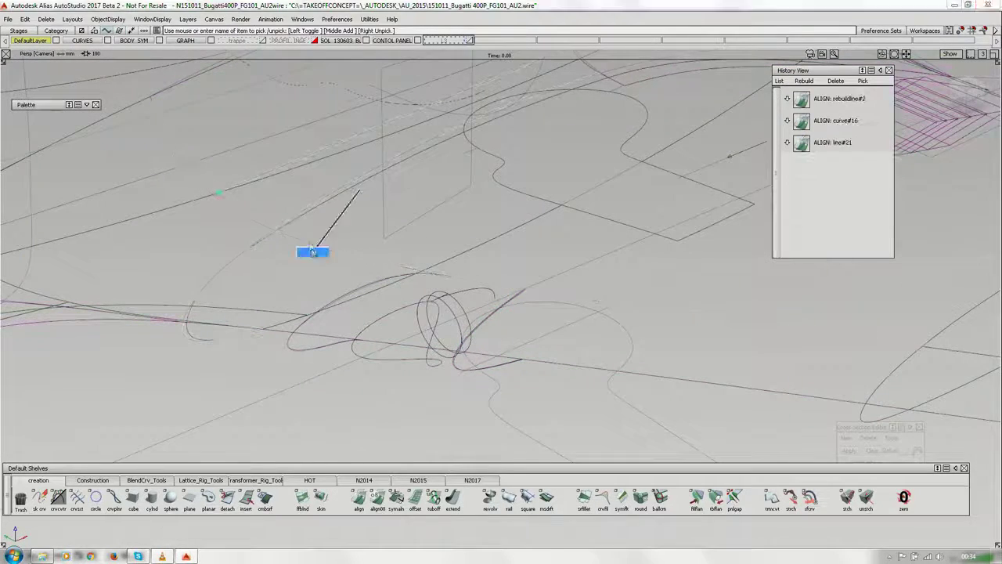
click(275, 232)
alt+shift+right_drag(275, 233, 278, 251)
mouse_move(277, 309)
ctrl+shift+mouse_down()
mouse_move(257, 213)
mouse_move(277, 230)
ctrl+shift+mouse_up()
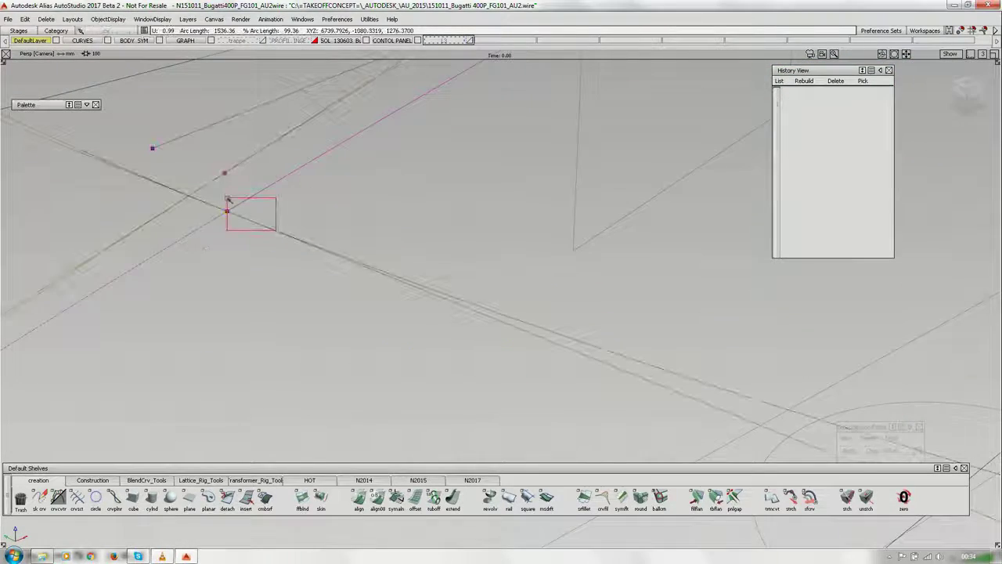
ctrl+shift+middle_drag(244, 233, 204, 145)
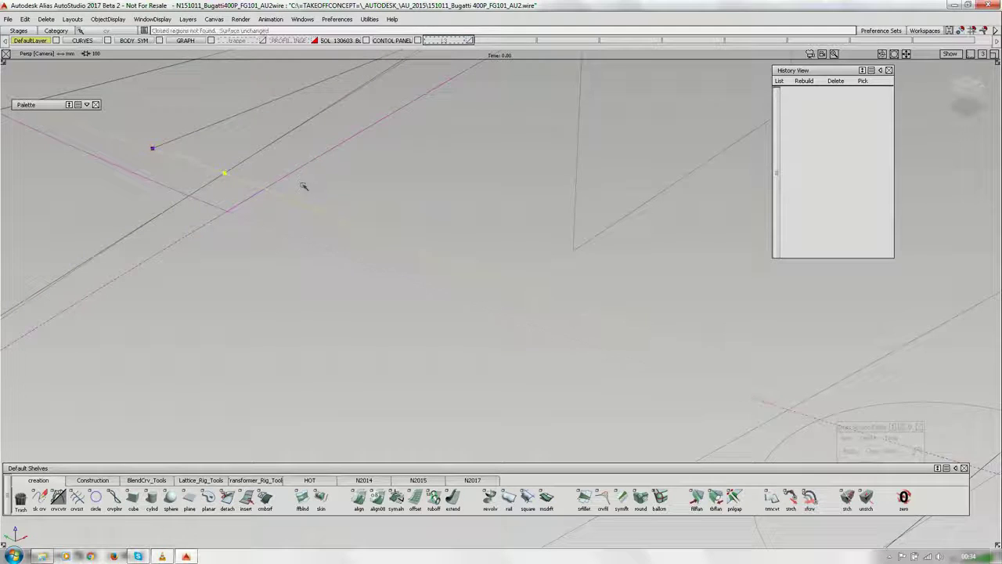
alt+shift+right_drag(276, 195, 318, 213)
alt+shift+drag(317, 212, 349, 246)
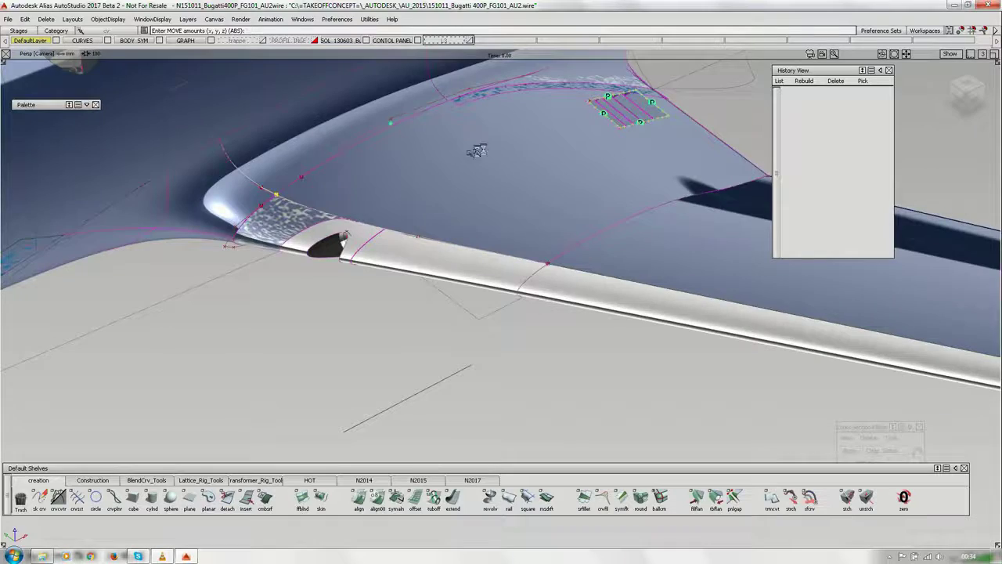
- Pick the aligned extension surface extend#397 along the wing root and move its corner CVs at the joint
alt+shift+drag(478, 150, 481, 113)
mouse_move(461, 157)
alt+shift+right_down()
mouse_move(467, 131)
mouse_move(443, 103)
alt+shift+right_up()
mouse_move(442, 103)
alt+shift+mouse_down()
mouse_move(444, 192)
mouse_move(472, 218)
alt+shift+mouse_up()
click(443, 203)
ctrl+shift+drag(434, 171, 451, 249)
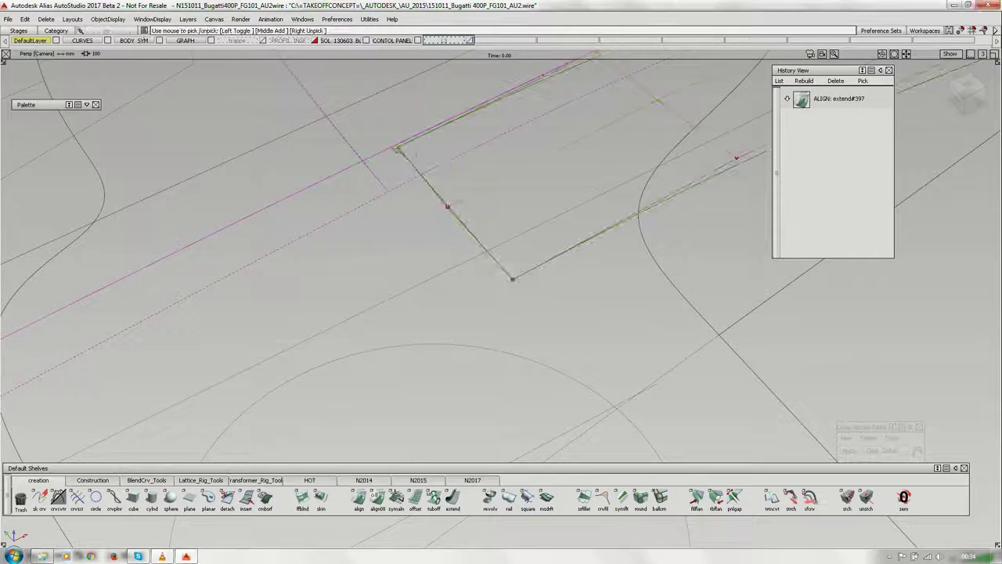
click(397, 148)
ctrl+shift+middle_drag(402, 157, 413, 202)
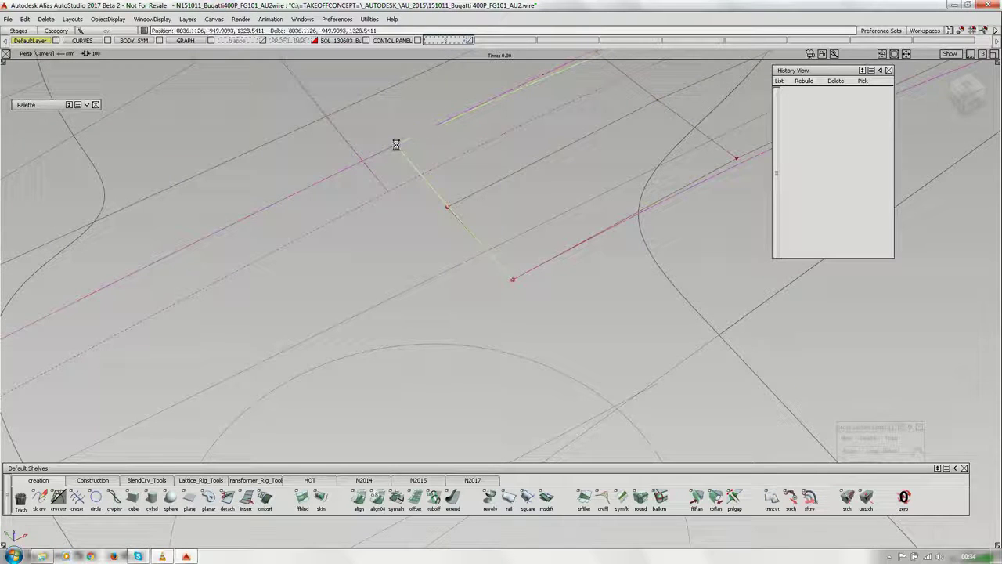
ctrl+shift+drag(530, 296, 513, 234)
- Pick the curve ending beside the extension surface's corner and move its end CV
alt+shift+drag(438, 247, 444, 122)
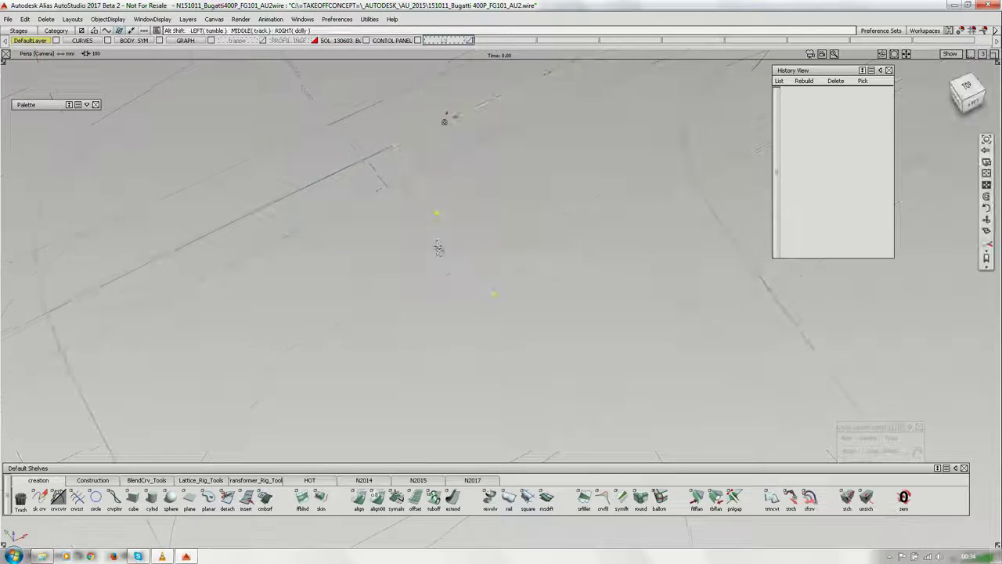
alt+shift+middle_drag(438, 247, 443, 320)
click(331, 124)
ctrl+shift+drag(394, 264, 396, 295)
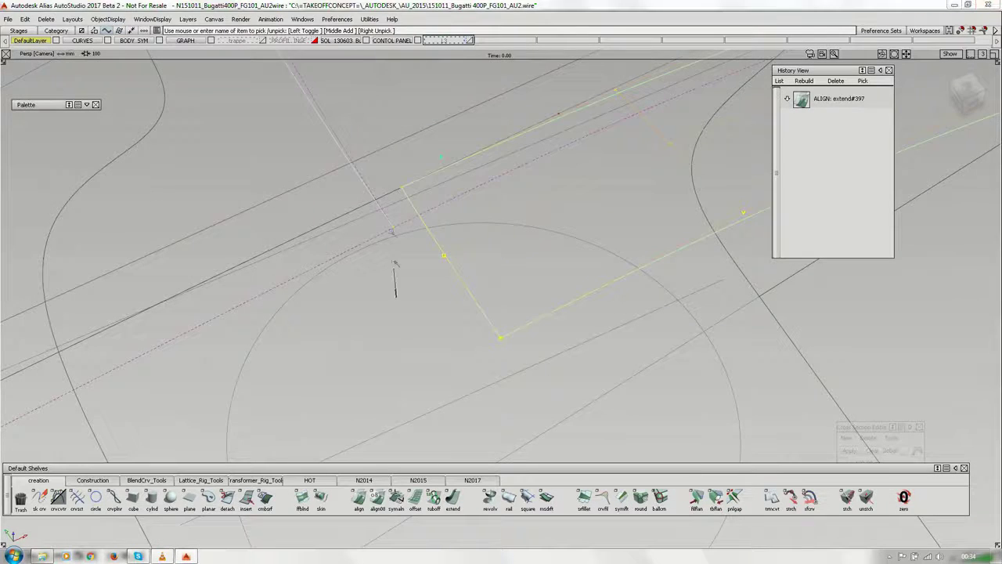
ctrl+shift+drag(385, 237, 411, 242)
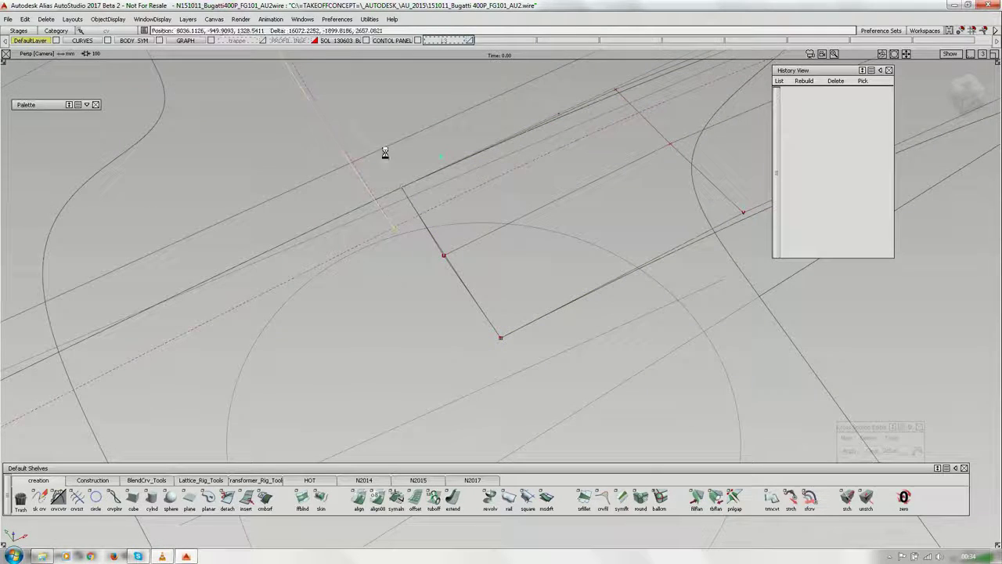
- Pick the CV near the lower end of the vertical profile curve above the wing root
alt+shift+right_drag(452, 163, 433, 200)
click(424, 91)
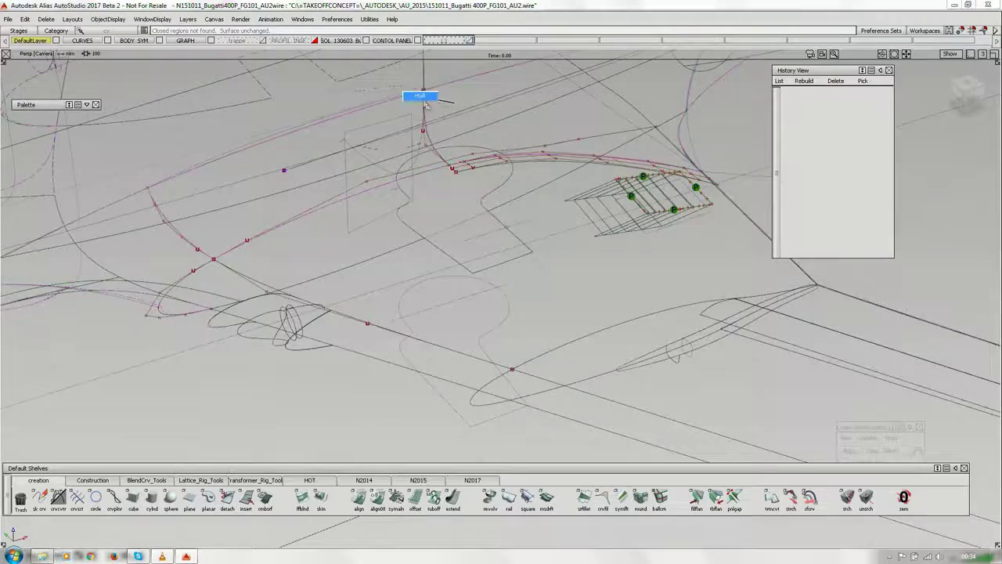
click(424, 97)
alt+shift+drag(435, 156, 441, 134)
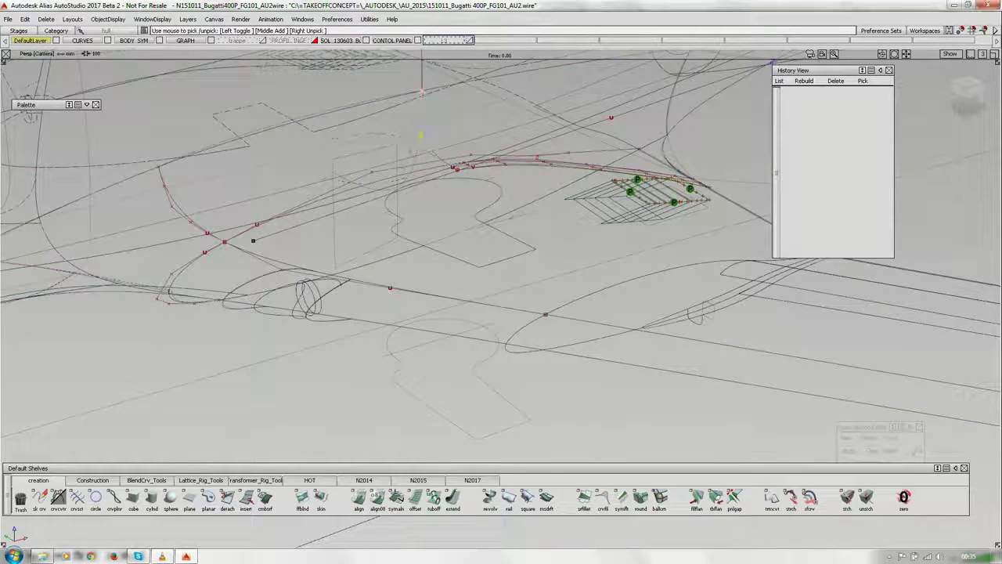
alt+shift+middle_drag(449, 123, 529, 94)
- Pick the curve driven by ALIGN: line#90 near the front of the wing root and move its end CV
ctrl+shift+drag(275, 165, 249, 164)
alt+shift+drag(270, 258, 353, 300)
ctrl+shift+drag(304, 161, 331, 234)
alt+shift+right_drag(331, 235, 331, 201)
alt+shift+drag(331, 202, 369, 233)
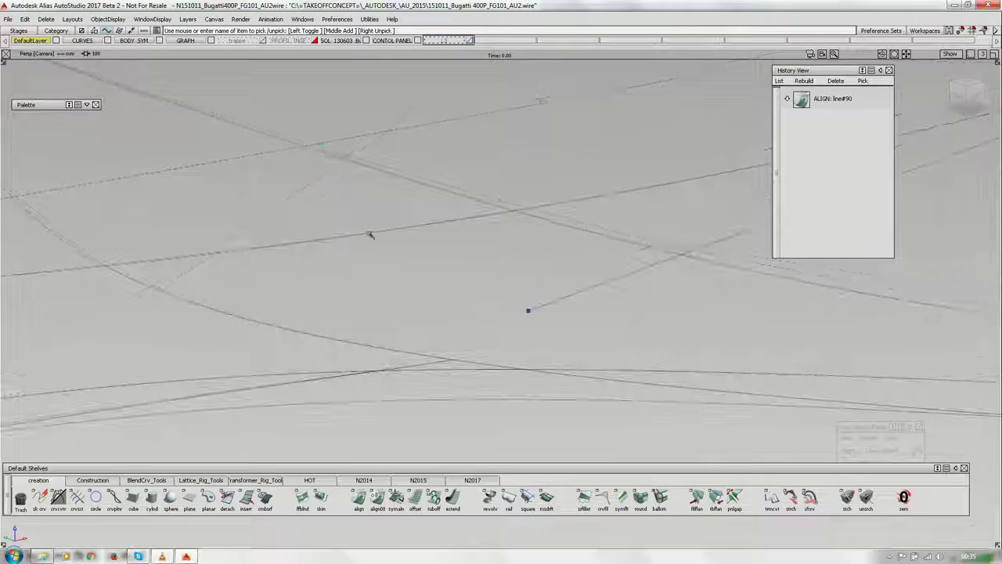
ctrl+shift+middle_drag(369, 233, 364, 209)
ctrl+shift+drag(365, 210, 365, 210)
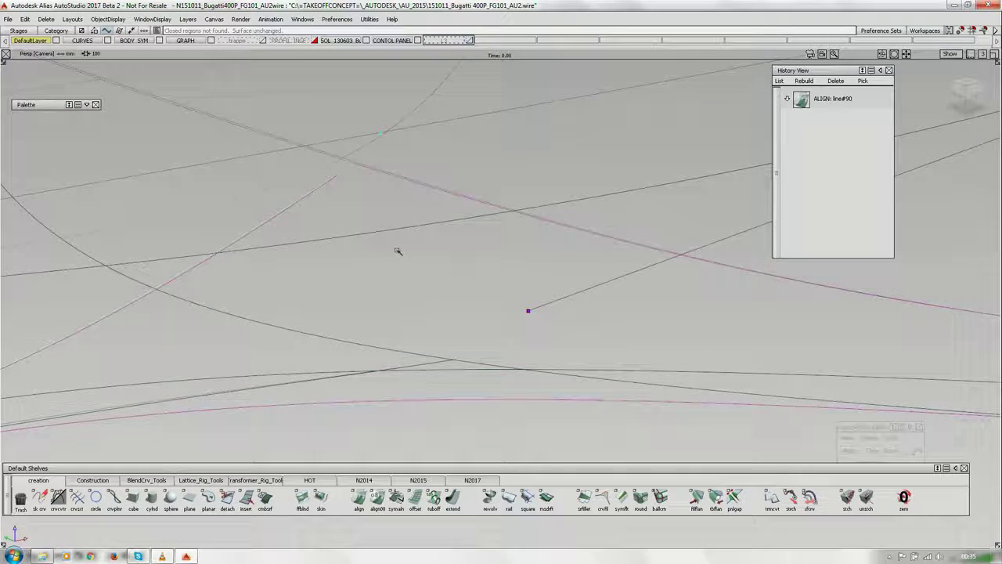
alt+shift+drag(398, 251, 501, 290)
alt+shift+right_drag(501, 290, 403, 250)
ctrl+shift+drag(410, 306, 407, 213)
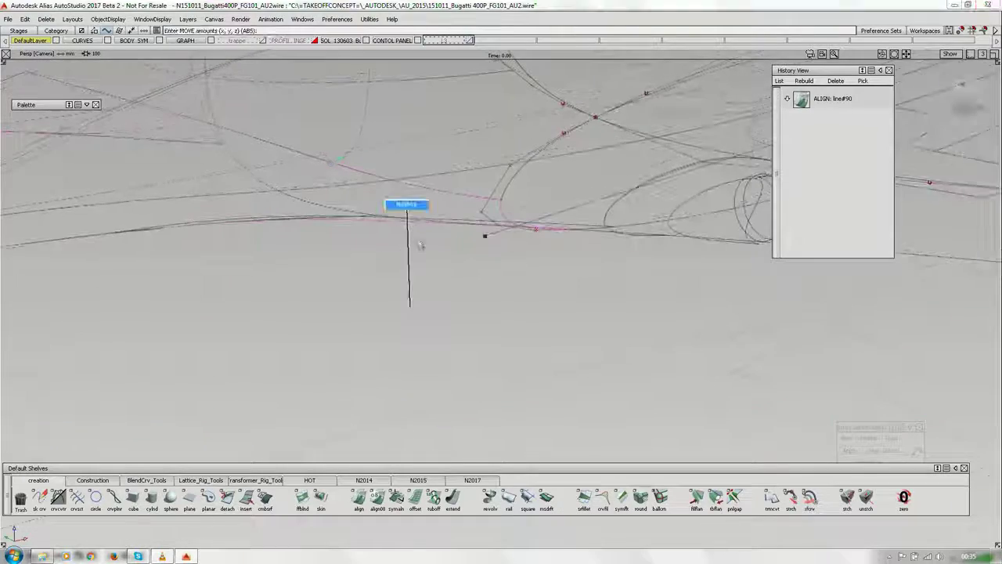
- Examine the shaded wing root and its leading edge fillet from above and from underneath
alt+shift+right_drag(407, 234, 325, 249)
alt+shift+drag(331, 163, 417, 226)
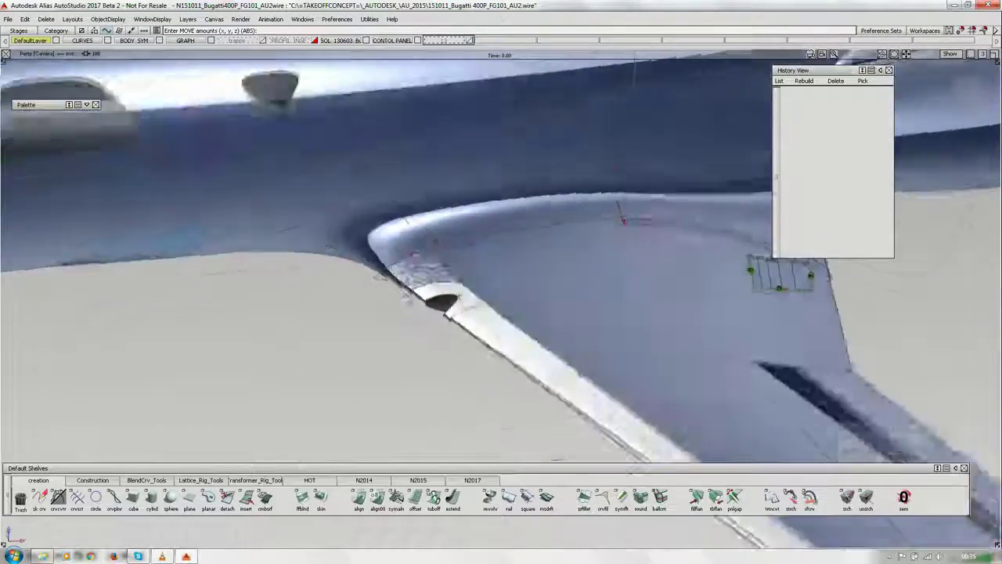
mouse_move(408, 220)
alt+shift+mouse_down()
mouse_move(398, 196)
mouse_move(417, 39)
alt+shift+mouse_up()
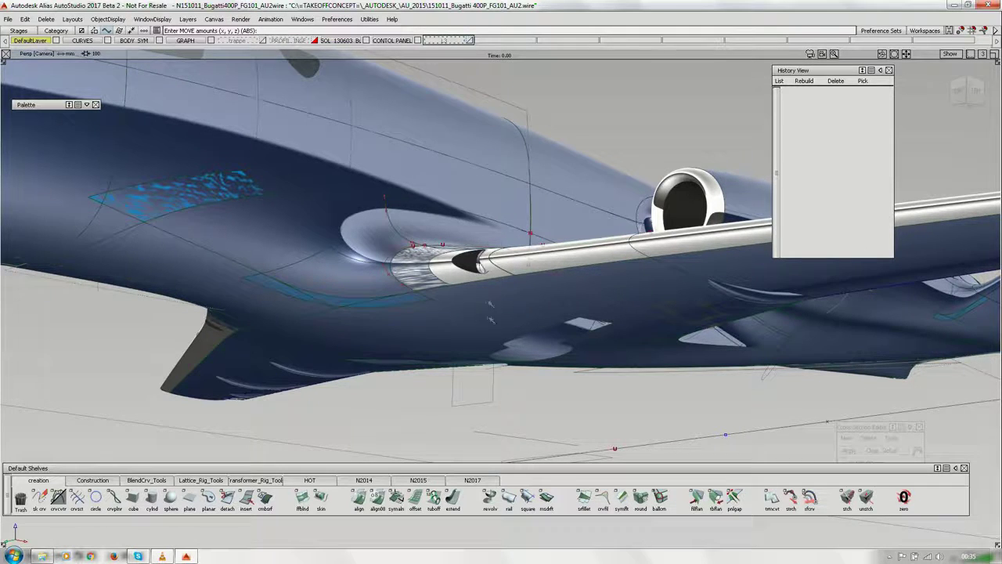
alt+shift+drag(490, 304, 485, 251)
mouse_move(483, 252)
alt+shift+right_down()
mouse_move(523, 257)
mouse_move(540, 284)
alt+shift+right_up()
- Pick the CV where the intake-side profile curve meets the wing's leading edge and check the joint in shaded view
key(F2)
ctrl+shift+drag(488, 231, 585, 272)
click(571, 257)
click(580, 259)
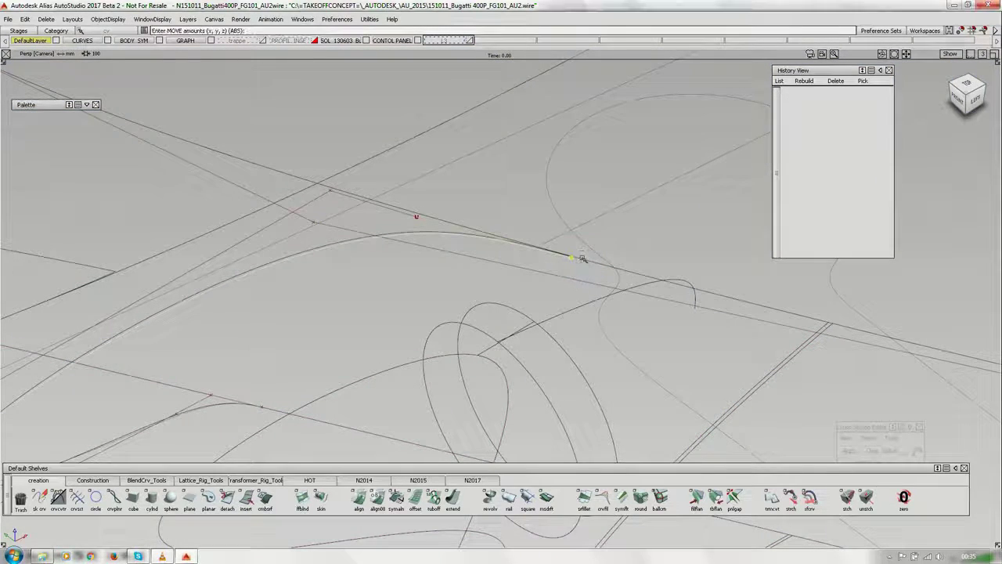
alt+shift+right_drag(562, 268, 530, 274)
key(F2)
alt+shift+drag(512, 282, 529, 250)
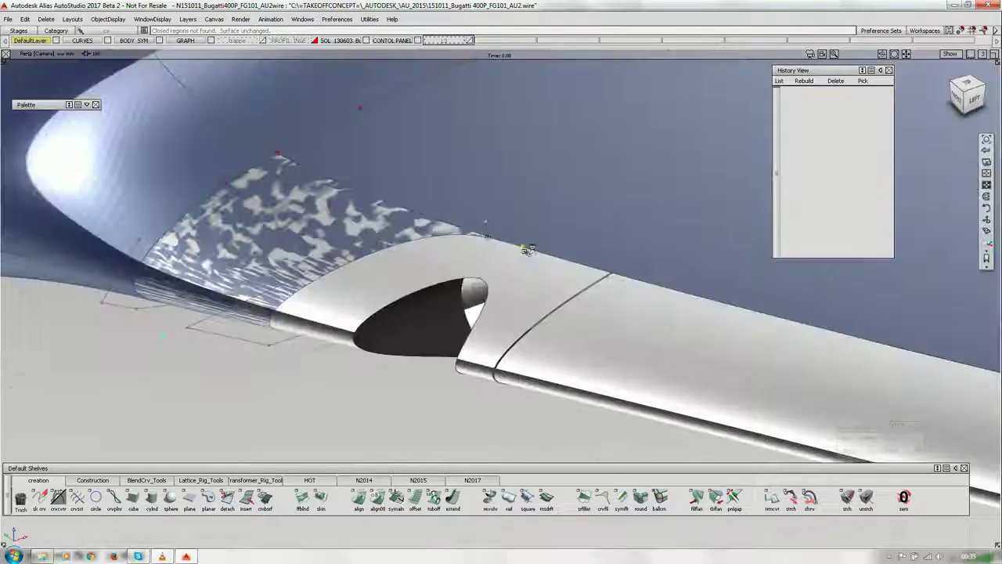
- Pick the leading edge patch square#16 and compare its wireframe and shaded display with its history
mouse_move(432, 277)
alt+shift+mouse_down()
mouse_move(441, 275)
mouse_move(428, 383)
mouse_move(450, 316)
mouse_move(469, 395)
mouse_move(474, 364)
alt+shift+mouse_up()
key(F2)
mouse_move(475, 363)
ctrl+shift+mouse_down()
mouse_move(448, 318)
mouse_move(503, 318)
ctrl+shift+mouse_up()
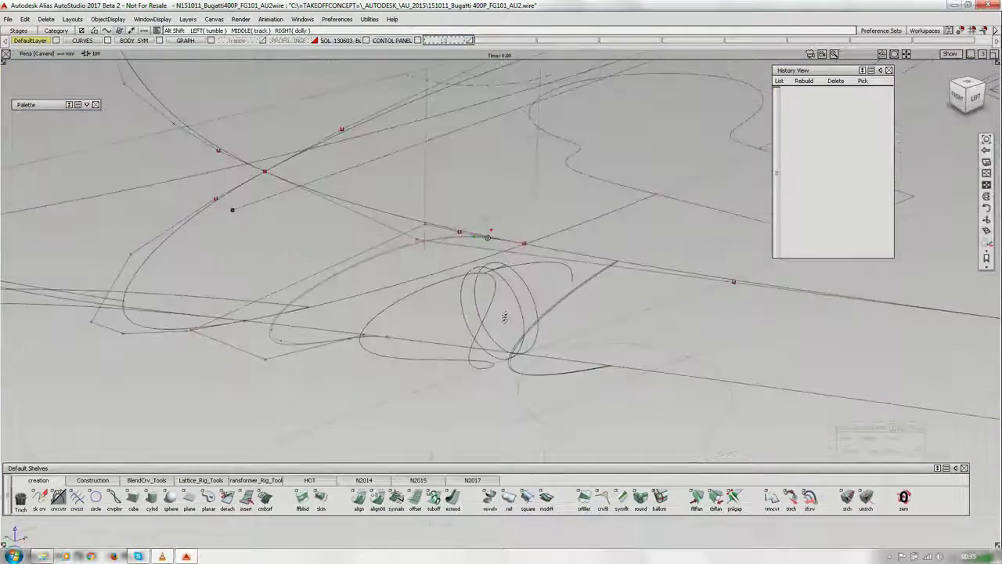
click(476, 237)
click(491, 242)
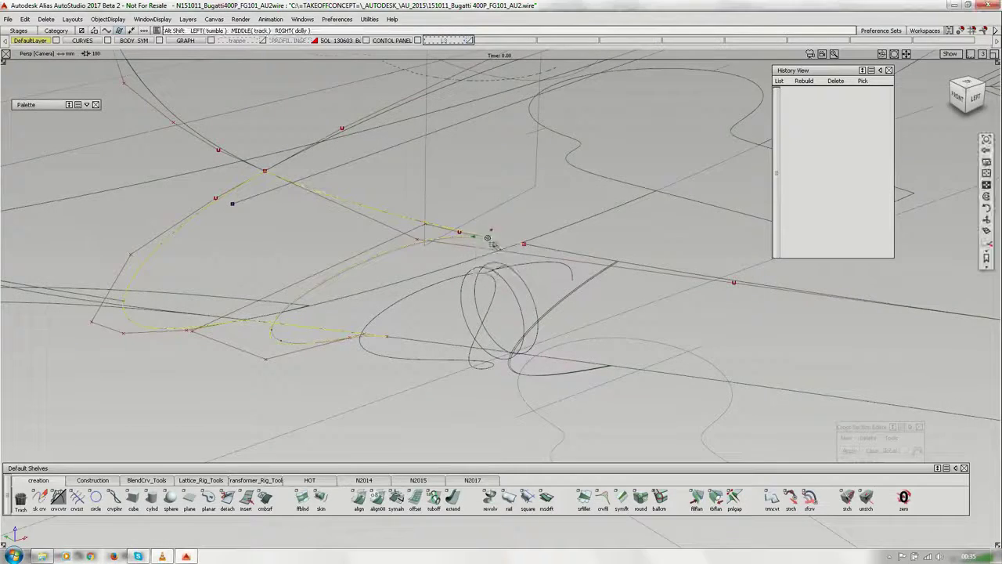
mouse_move(493, 245)
alt+shift+mouse_down()
mouse_move(501, 314)
mouse_move(471, 316)
alt+shift+mouse_up()
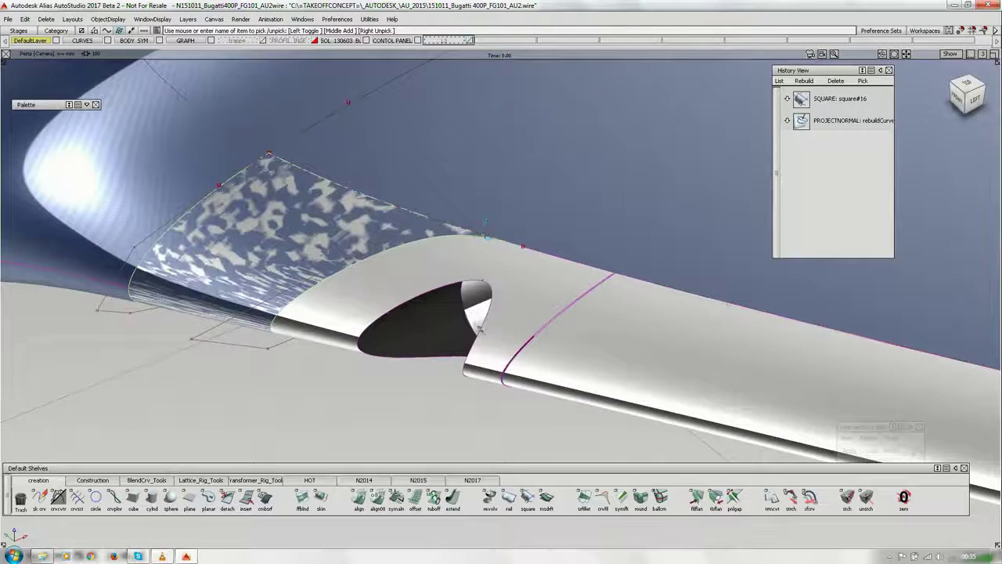
- Pick the offset leading edge surface square#13132, untrim it and trim it again around the root edge and intake opening
ctrl+shift+drag(492, 353, 365, 309)
ctrl+shift+right_drag(365, 308, 437, 282)
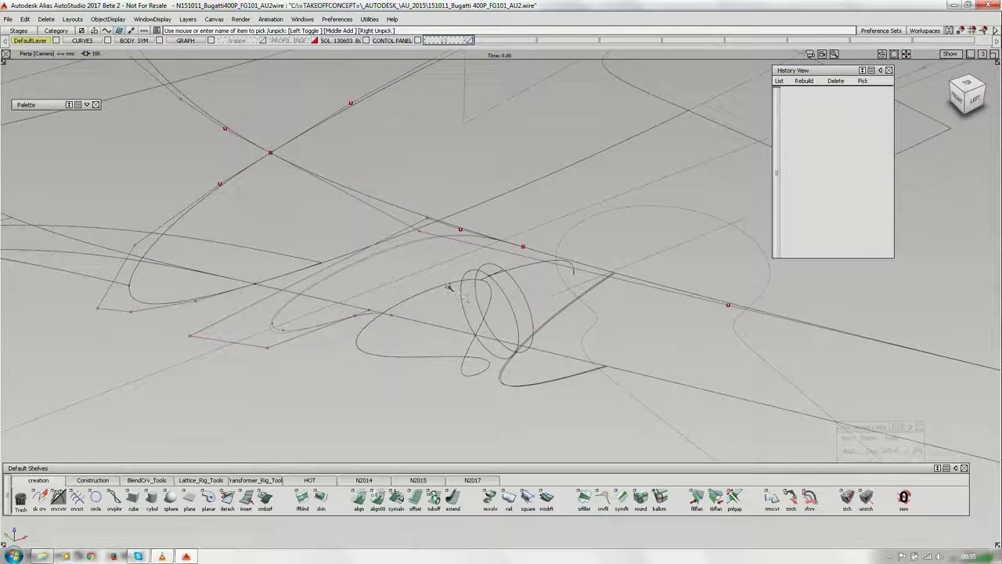
click(448, 286)
click(468, 305)
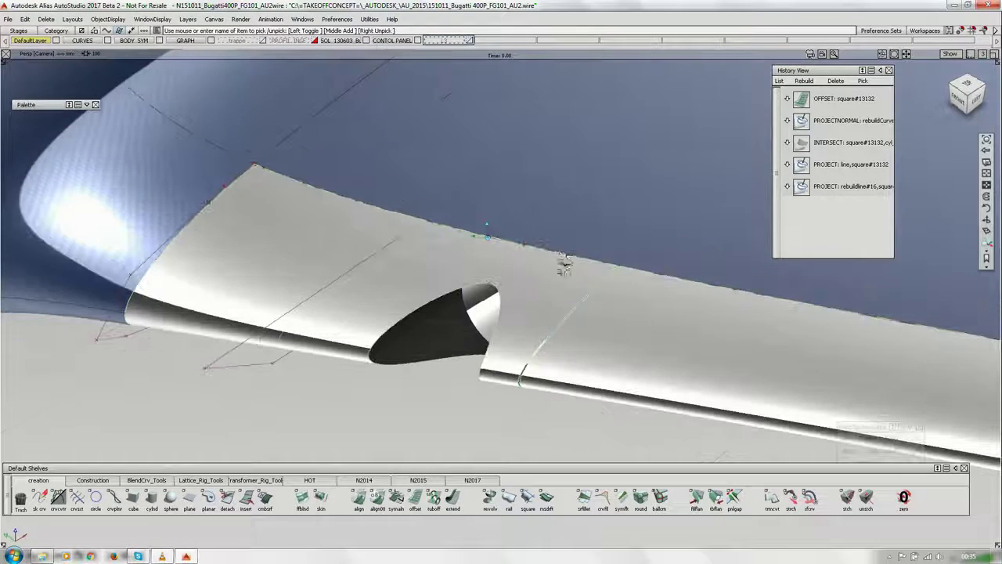
mouse_move(561, 252)
ctrl+shift+right_down()
mouse_move(566, 312)
mouse_move(566, 298)
ctrl+shift+right_up()
click(565, 300)
alt+shift+drag(565, 300, 548, 311)
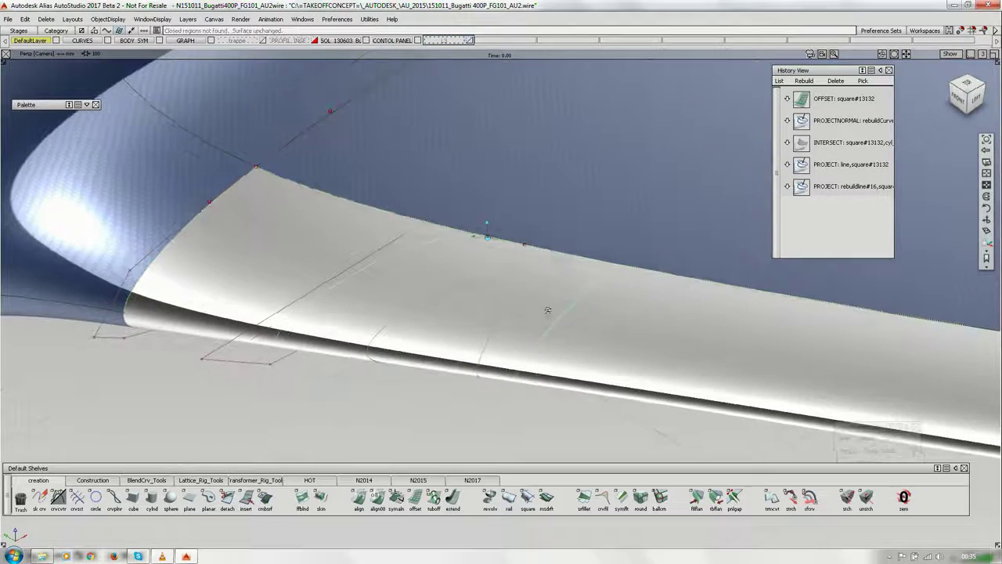
ctrl+shift+right_drag(555, 220, 566, 304)
click(613, 356)
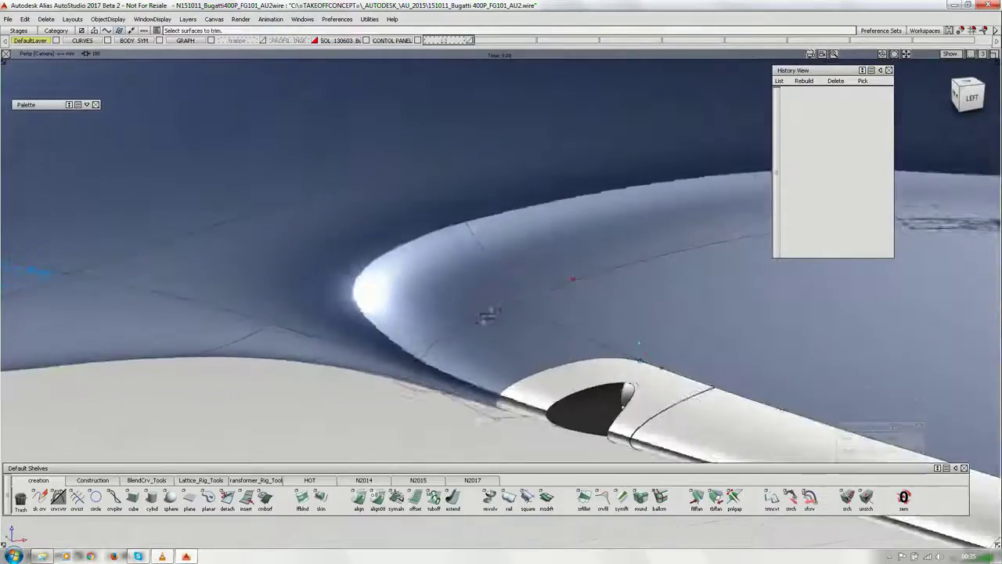
- Inspect the shaded wing root and then the whole side of the jet
alt+shift+right_drag(487, 316, 526, 293)
alt+shift+drag(526, 293, 629, 296)
alt+shift+right_drag(629, 295, 626, 434)
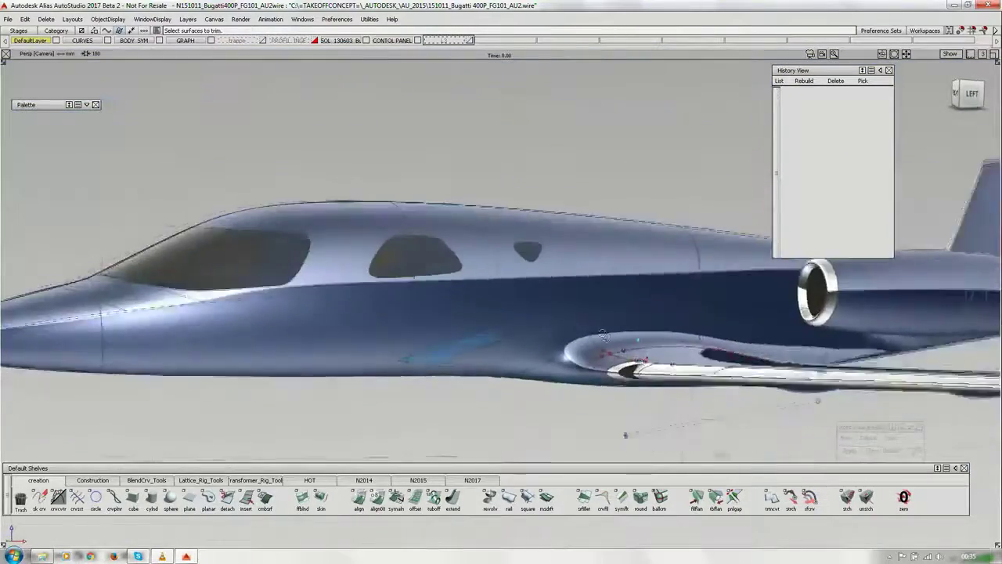
alt+shift+drag(626, 433, 631, 382)
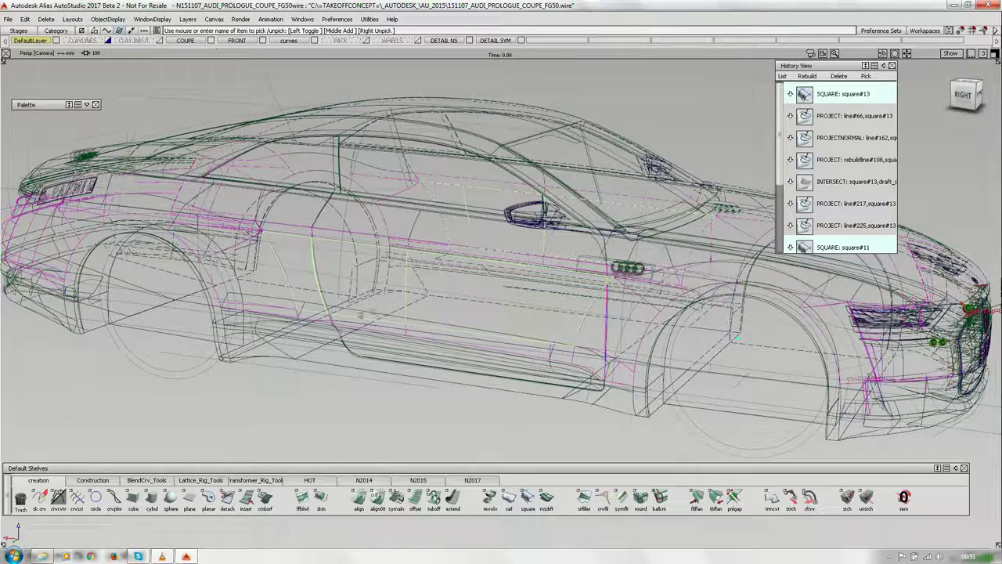
- Pick the construction curves behind the car's side surface through its history and isolate them in the view
alt+shift+drag(372, 311, 313, 313)
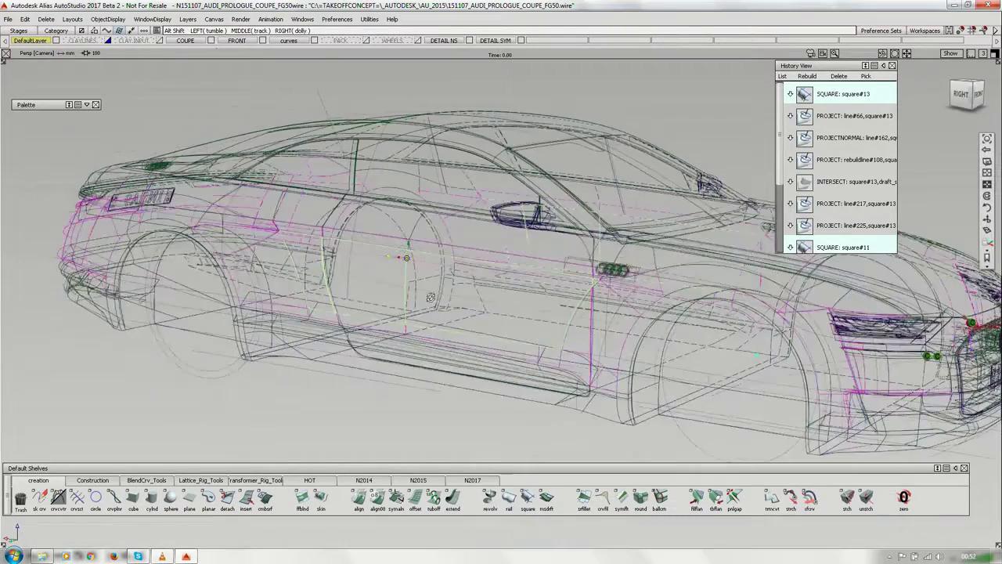
click(866, 77)
click(874, 87)
alt+shift+drag(472, 298, 445, 300)
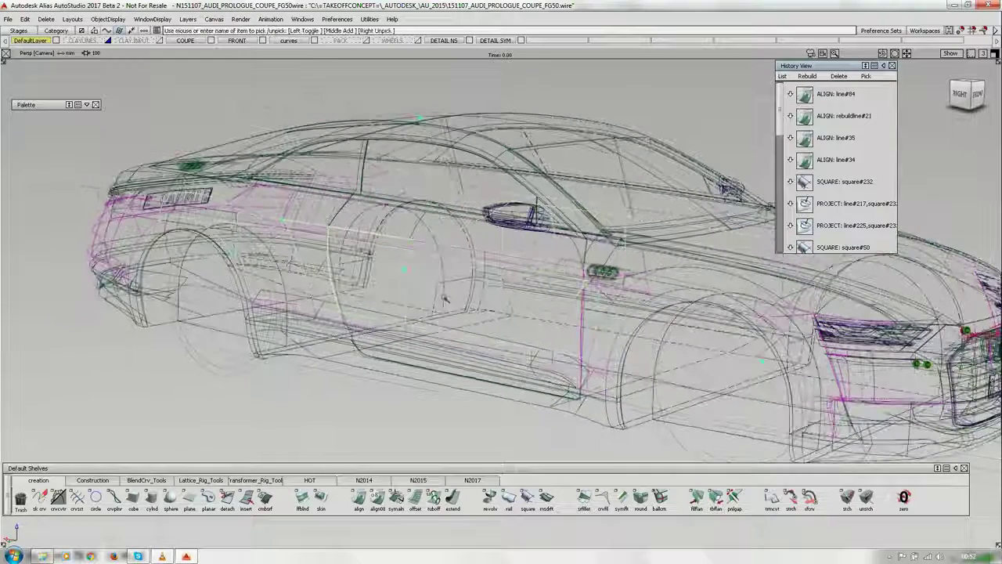
ctrl+shift+right_drag(446, 300, 447, 383)
ctrl+shift+drag(447, 383, 428, 275)
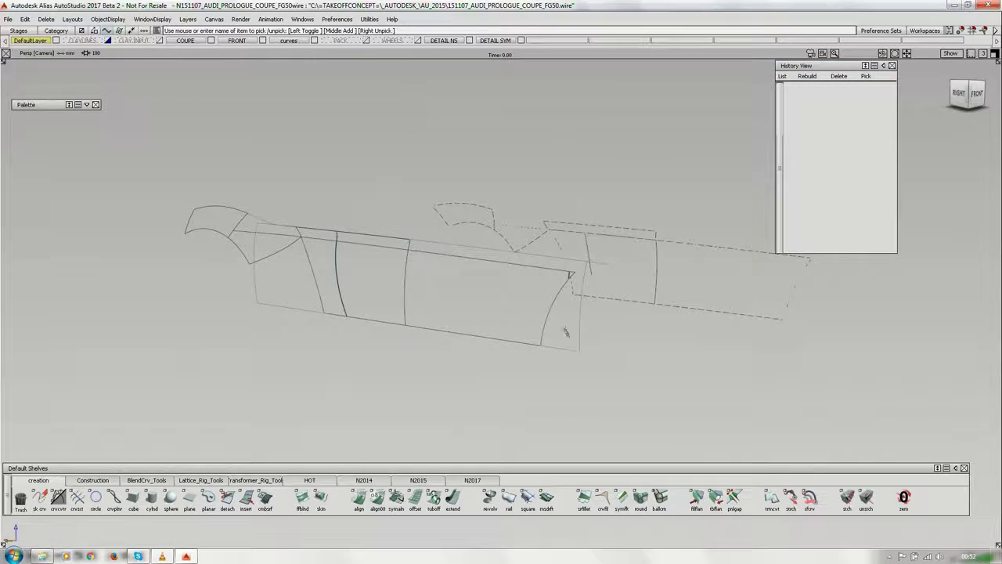
- Pick the three vertical profile curves of the car's side and display their CVs
drag(584, 308, 534, 296)
drag(308, 291, 224, 279)
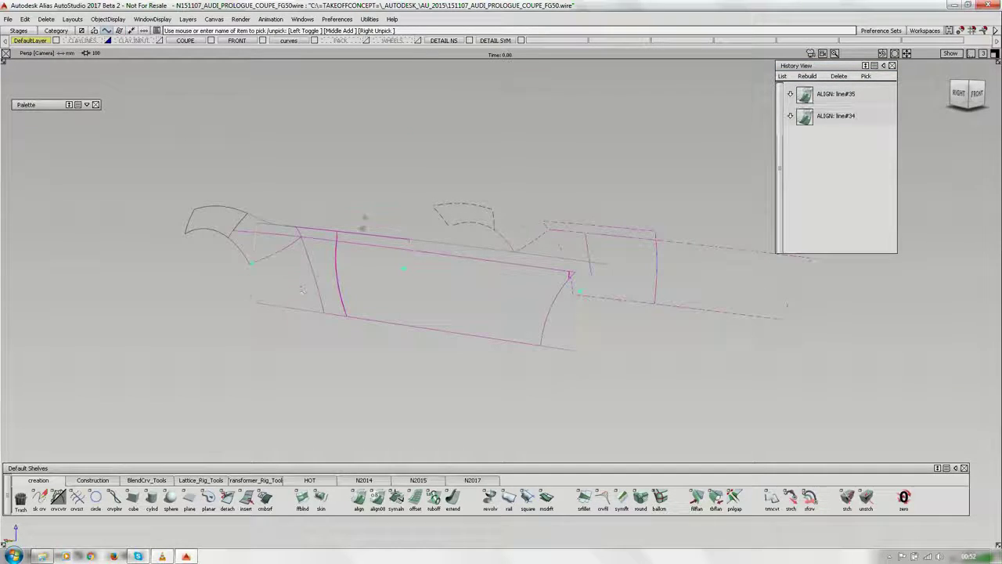
ctrl+shift+drag(365, 226, 253, 318)
- Move the two lowest CVs of all three profile curves together and redisplay the rest of the car
drag(313, 308, 281, 282)
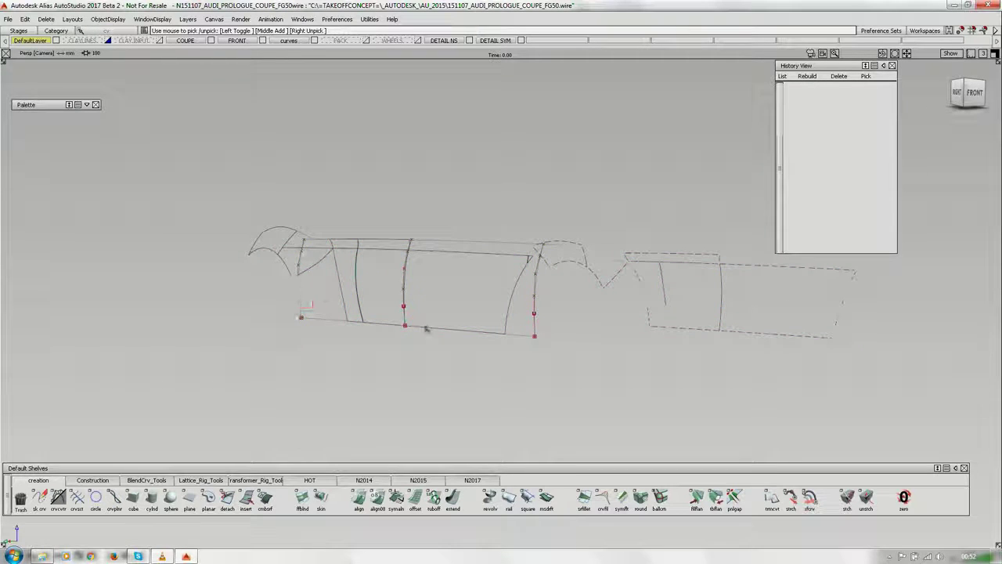
drag(423, 317, 394, 296)
drag(540, 322, 516, 310)
alt+shift+drag(515, 310, 447, 312)
ctrl+shift+drag(465, 405, 475, 416)
middle_drag(462, 371, 466, 371)
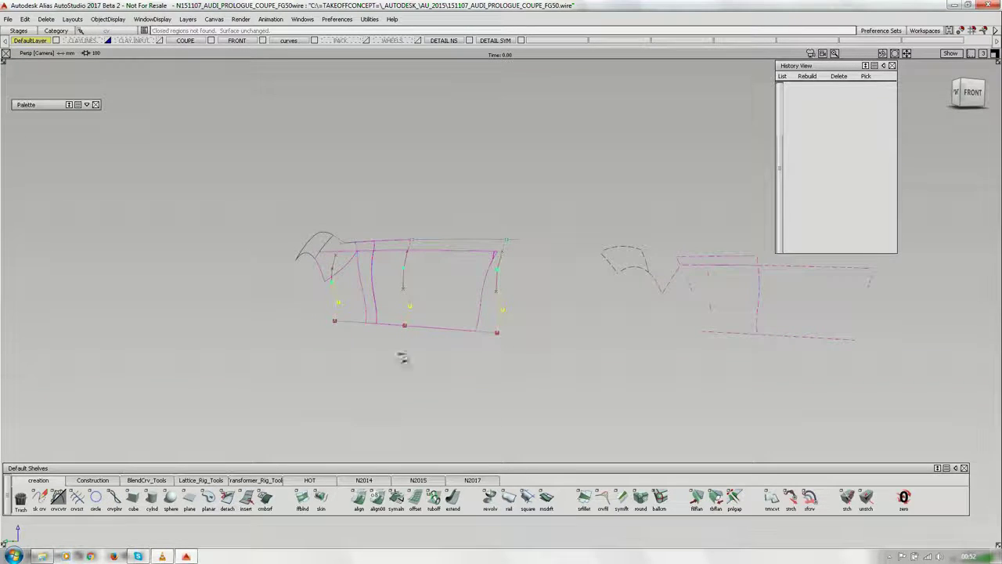
mouse_move(431, 362)
ctrl+shift+mouse_down()
mouse_move(427, 390)
mouse_move(509, 374)
ctrl+shift+mouse_up()
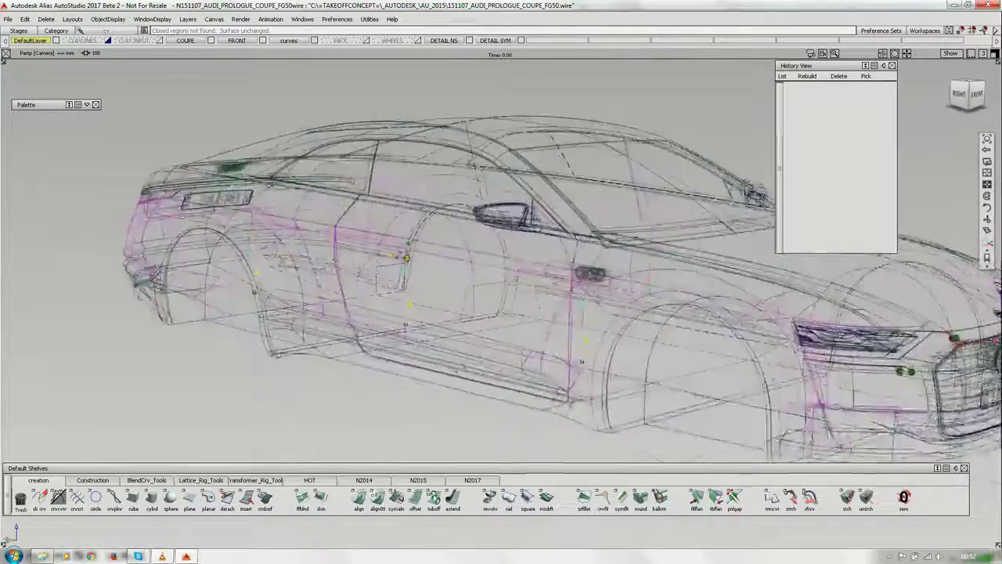
- Examine the reshaped door side up close in shaded display
alt+shift+right_drag(442, 344, 490, 336)
ctrl+shift+drag(490, 337, 492, 358)
alt+shift+middle_drag(492, 358, 480, 356)
alt+shift+drag(480, 356, 608, 397)
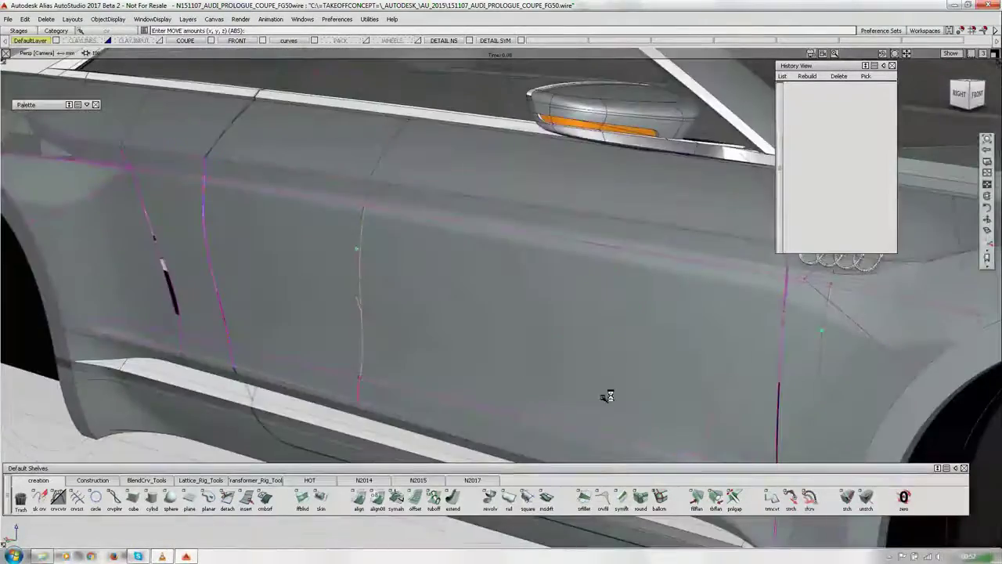
- Pick the point where the construction curves meet near the Audi rings on the front fender and move it with snapping
alt+shift+middle_drag(675, 360, 631, 384)
alt+shift+right_drag(683, 266, 633, 321)
ctrl+shift+drag(655, 353, 629, 272)
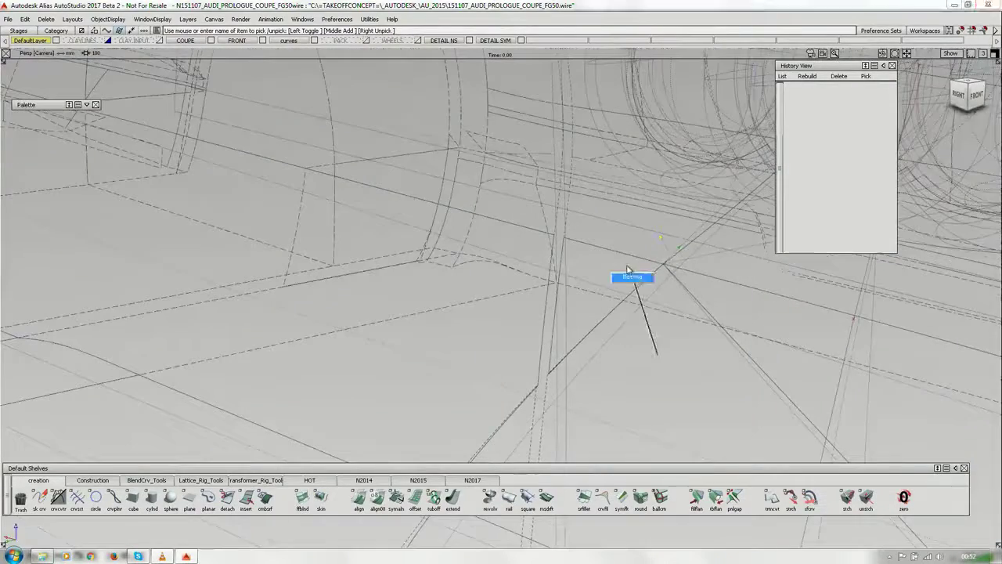
click(670, 271)
mouse_move(664, 261)
alt+shift+right_down()
mouse_move(642, 331)
mouse_move(658, 287)
alt+shift+right_up()
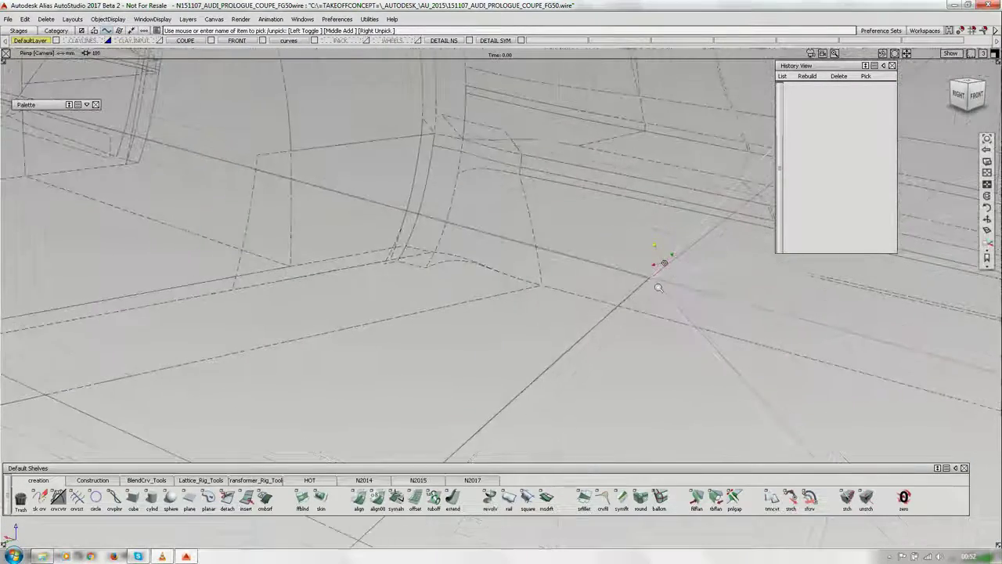
mouse_move(647, 360)
ctrl+shift+mouse_down()
mouse_move(647, 339)
mouse_move(668, 316)
ctrl+shift+mouse_up()
click(638, 293)
ctrl+shift+middle_drag(651, 362, 642, 261)
ctrl+drag(614, 291, 640, 304)
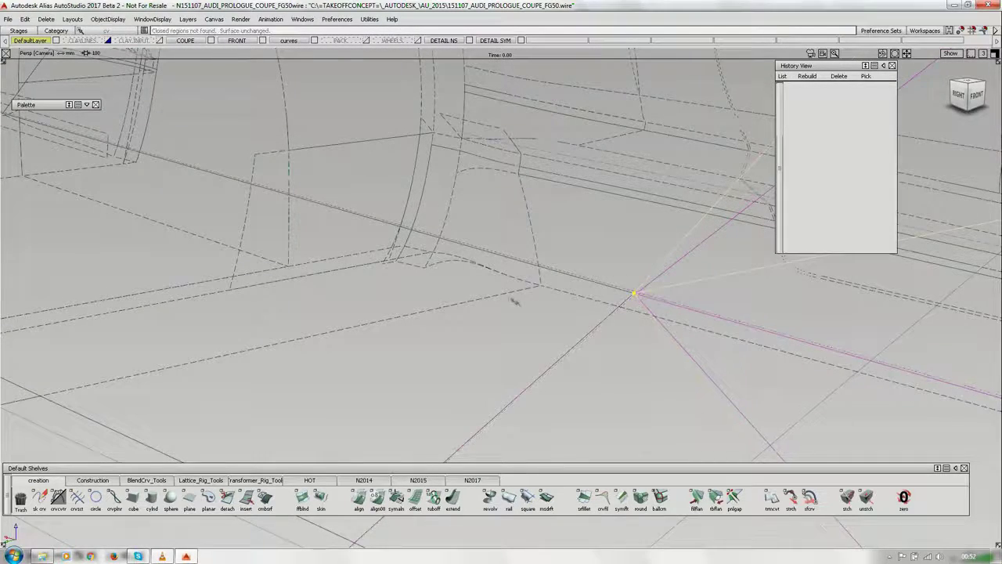
- Inspect the whole shaded body side between the wheel arches, from the door highlights to the front fender
alt+shift+right_drag(658, 263, 488, 362)
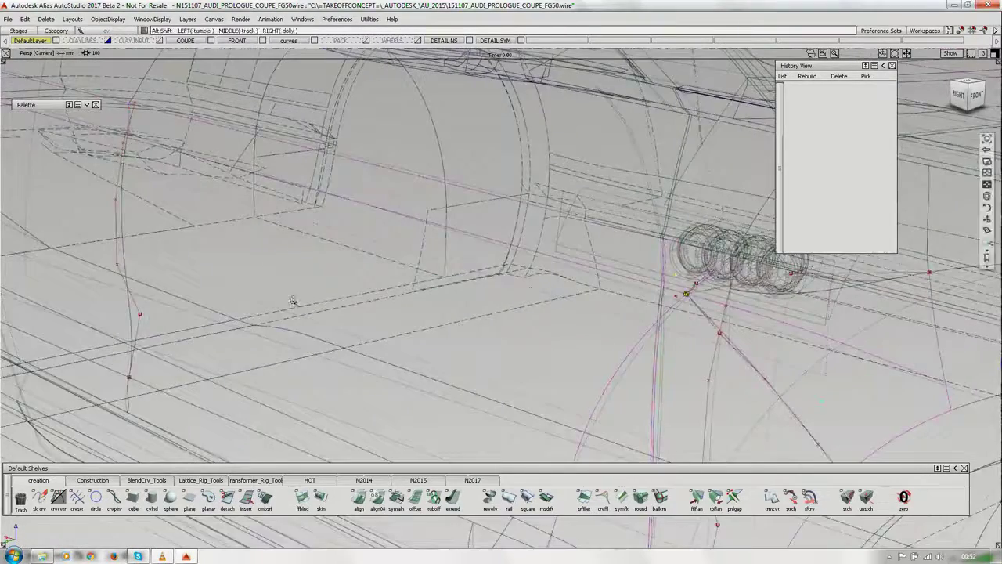
mouse_move(292, 300)
alt+shift+middle_down()
mouse_move(396, 305)
mouse_move(462, 352)
alt+shift+middle_up()
mouse_move(463, 352)
ctrl+shift+right_down()
mouse_move(467, 324)
mouse_move(391, 354)
ctrl+shift+right_up()
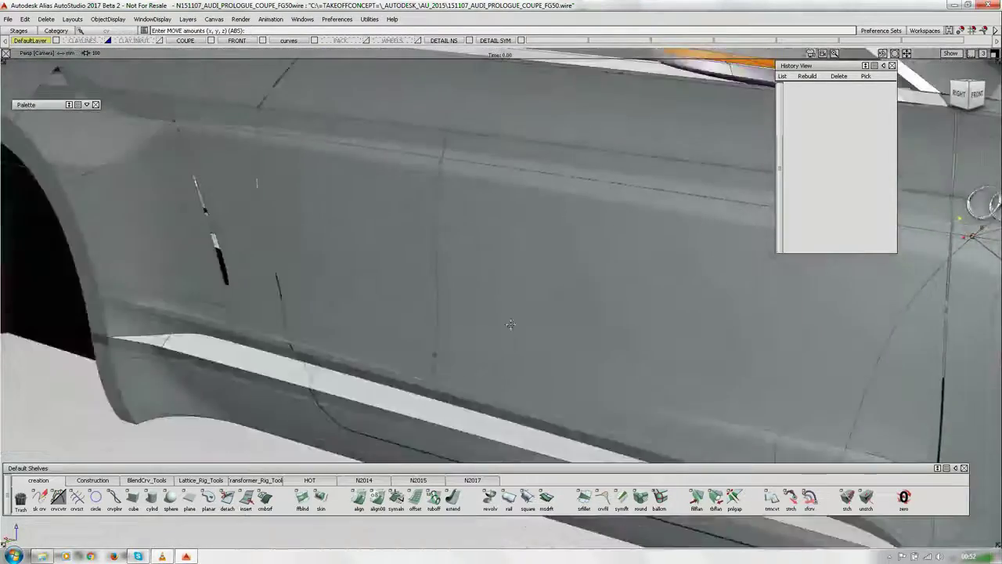
alt+shift+middle_drag(474, 384, 311, 295)
ctrl+shift+right_drag(311, 295, 423, 329)
alt+shift+drag(436, 329, 537, 286)
alt+shift+right_drag(536, 284, 429, 306)
alt+shift+drag(429, 306, 444, 318)
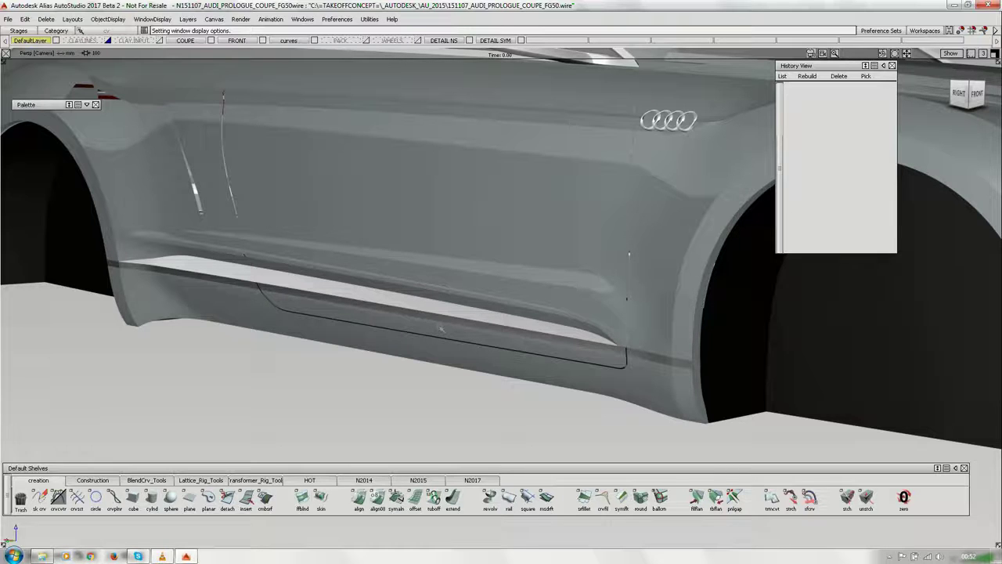
key(alt+Tab)
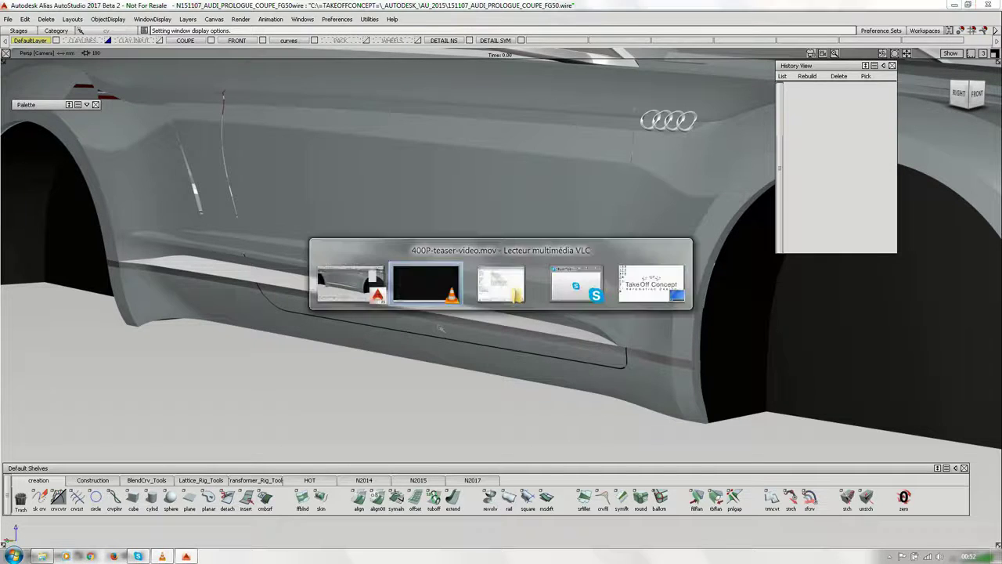
key(Escape)
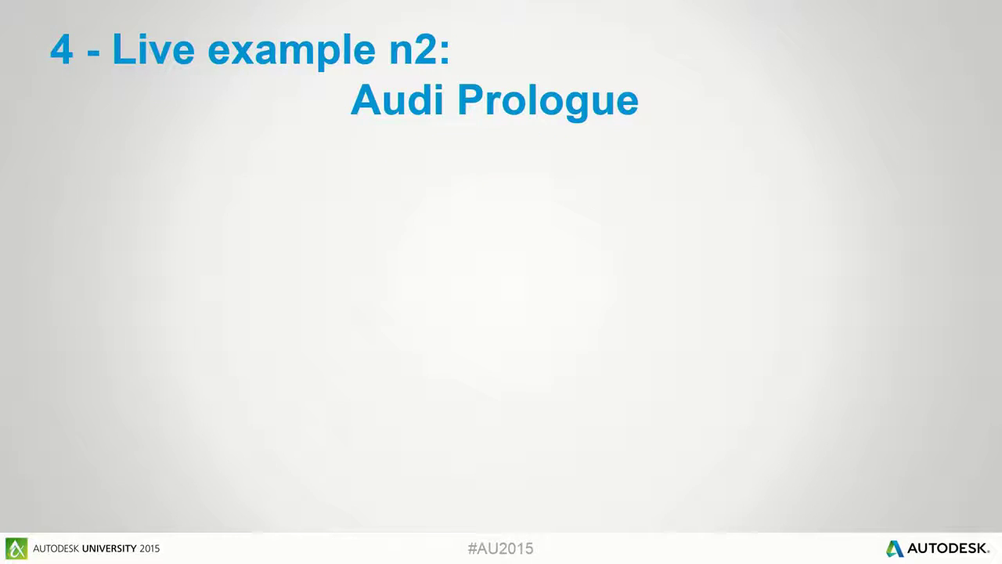
key(Right)
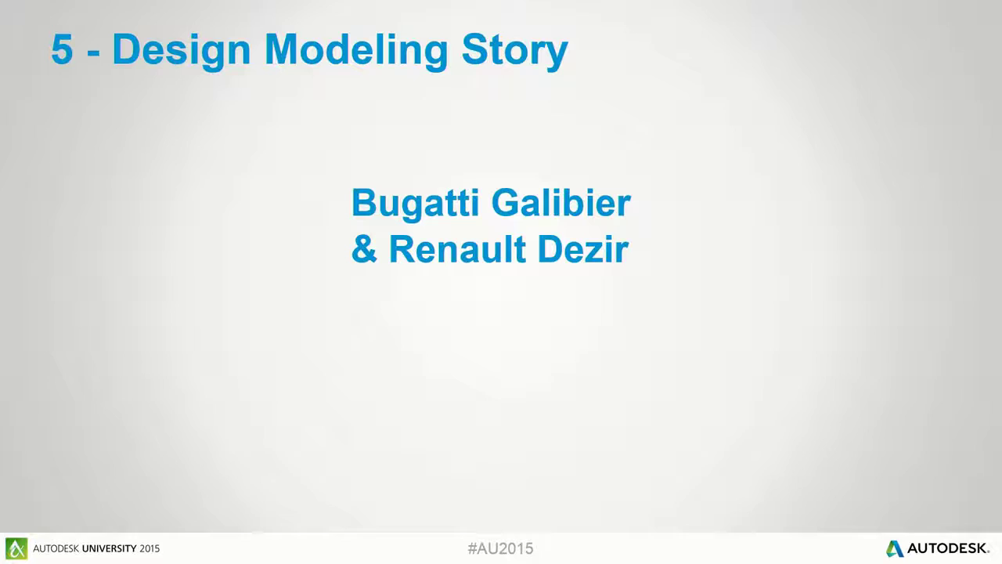
key(Page_Down)
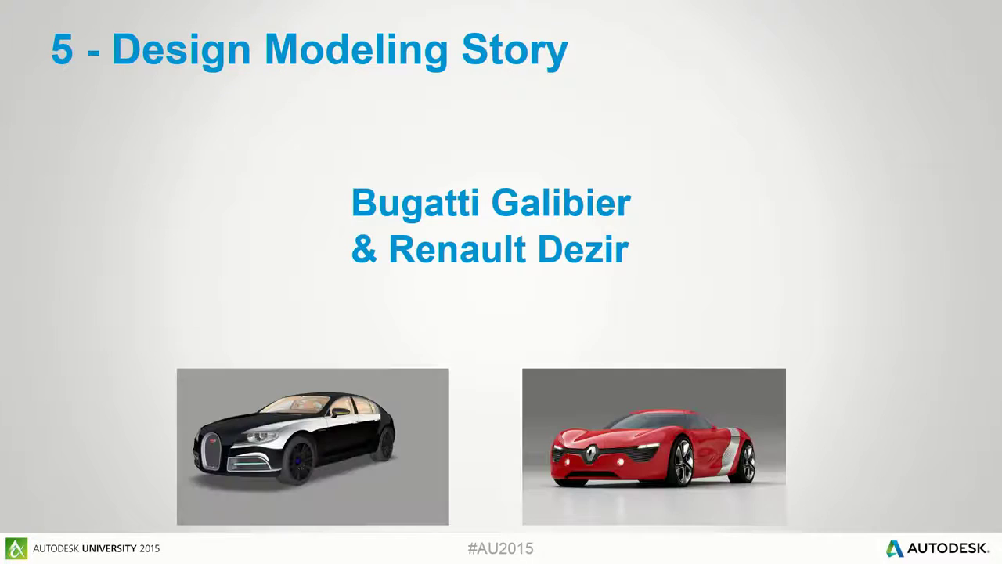